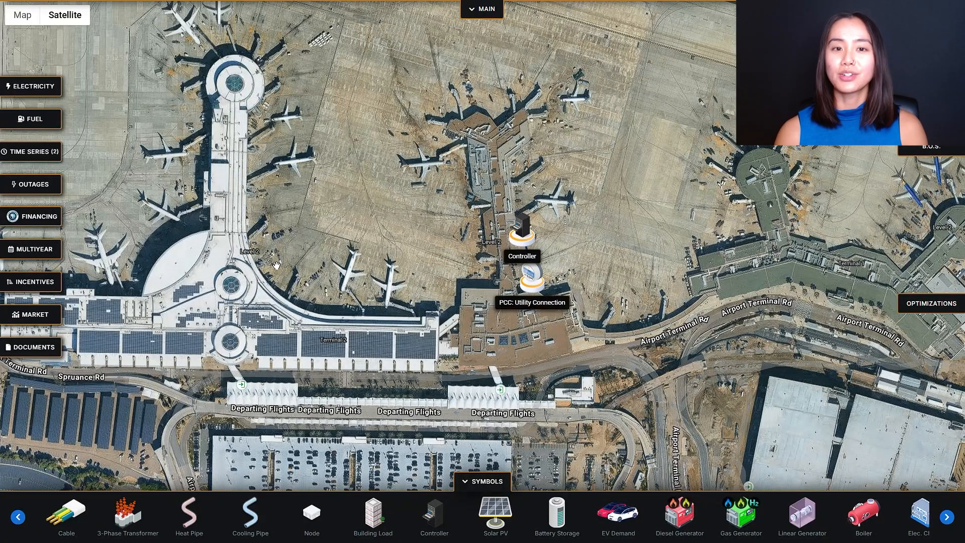
Step: Add a node named Feeder to the microgrid map and save it
left_click_drag(337, 278, 324, 276)
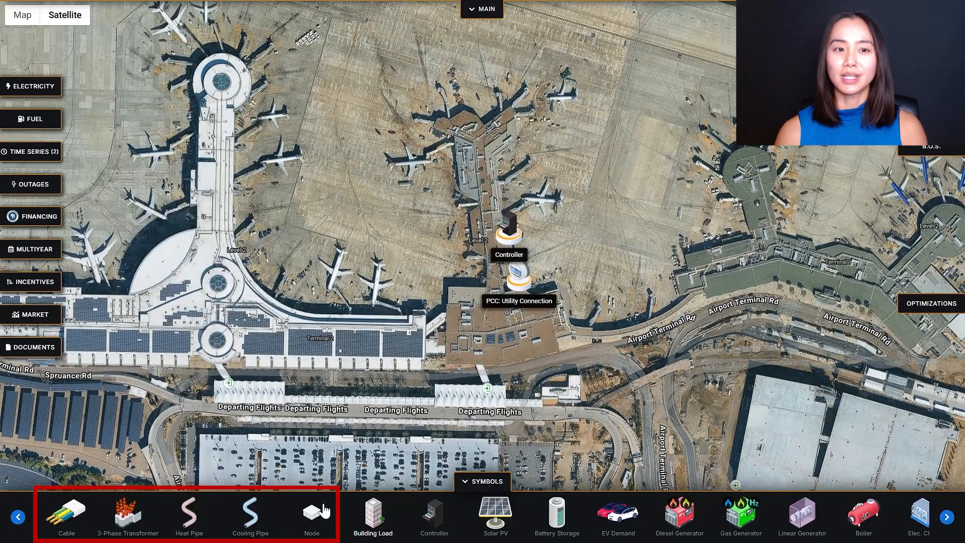
left_click(313, 516)
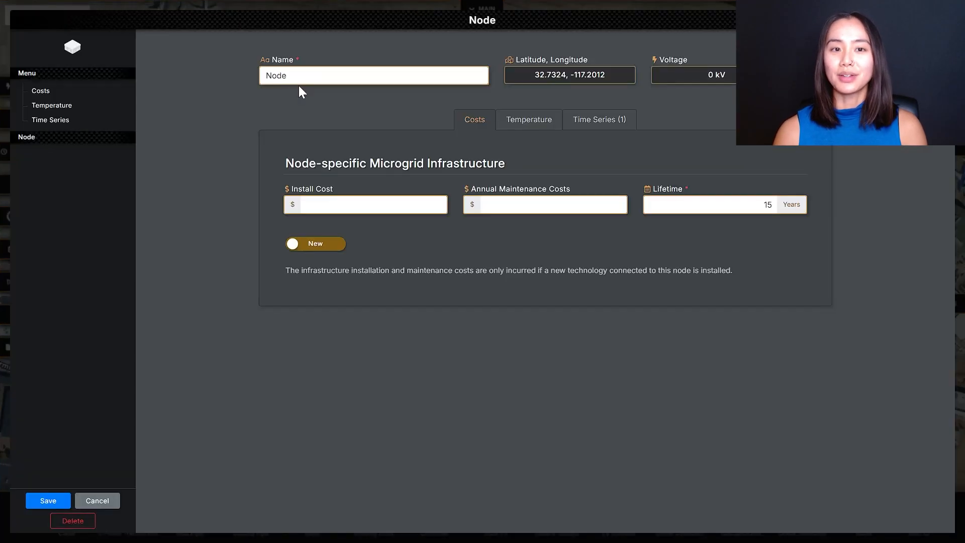
left_click_drag(303, 76, 190, 66)
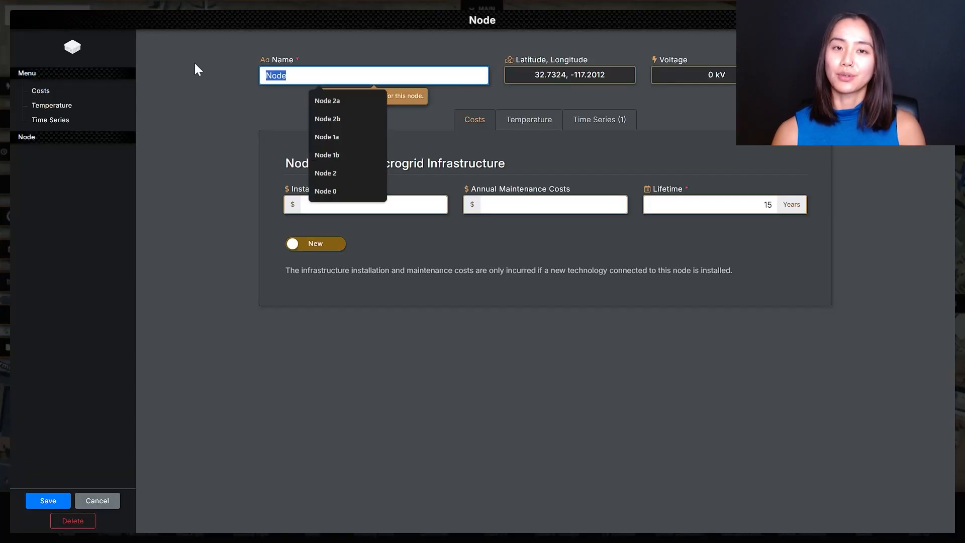
type("Feeder")
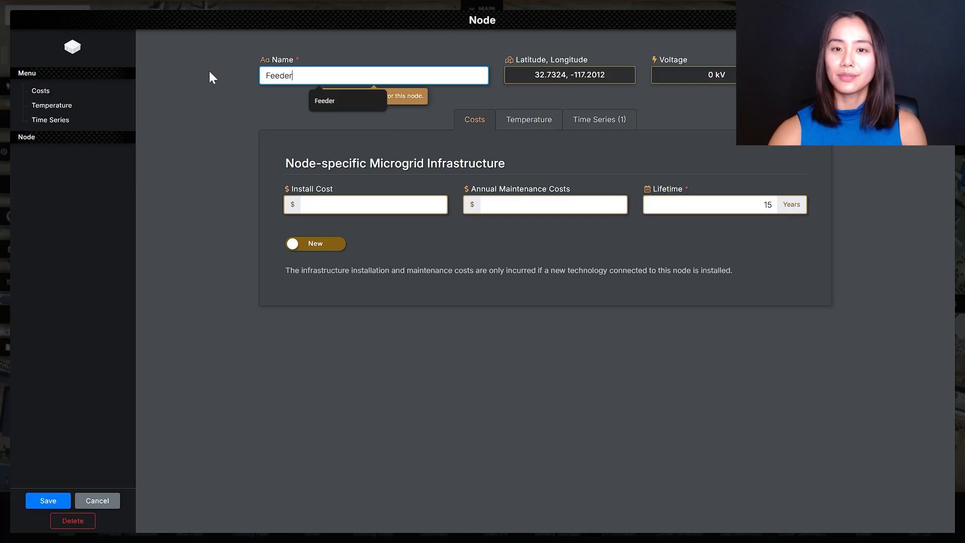
left_click(58, 497)
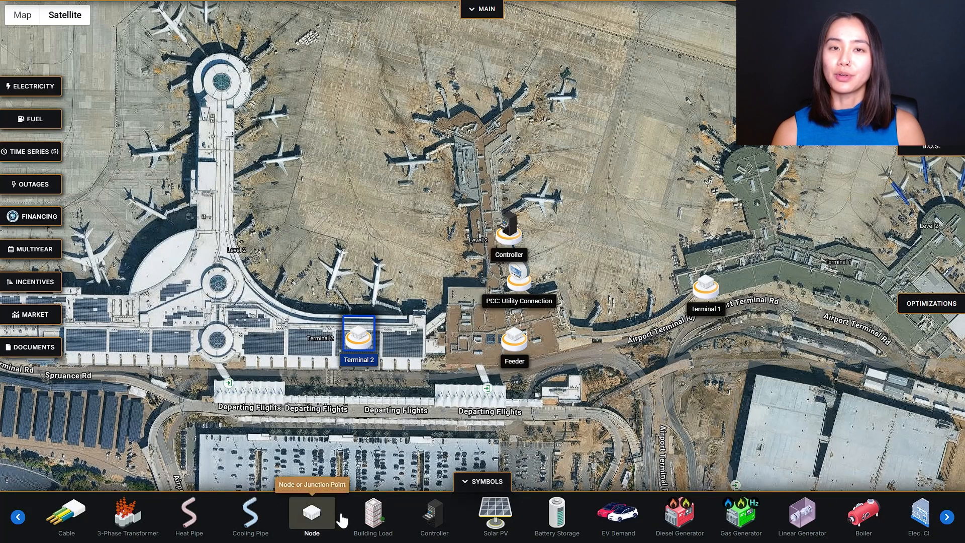
Step: Add a building load to the Terminal 1 node
left_click(373, 520)
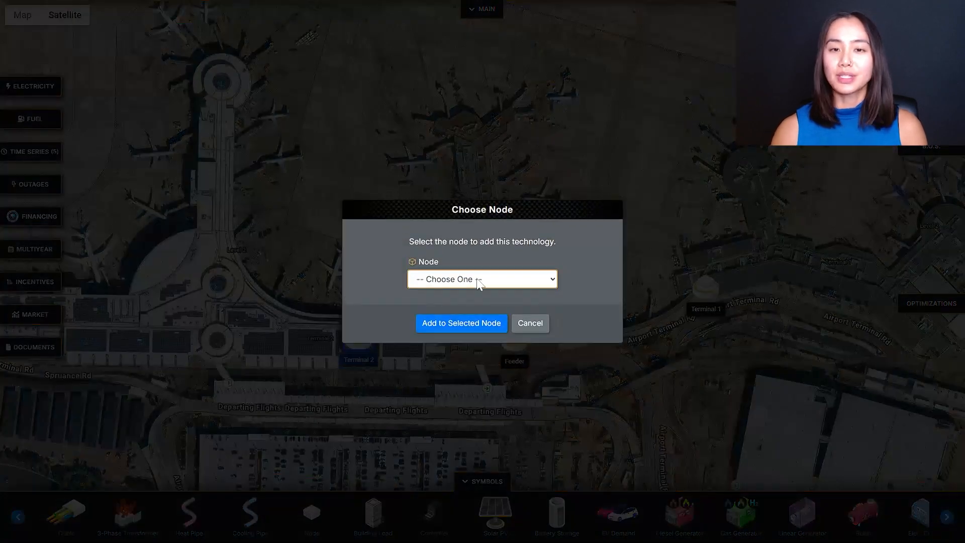
left_click(479, 279)
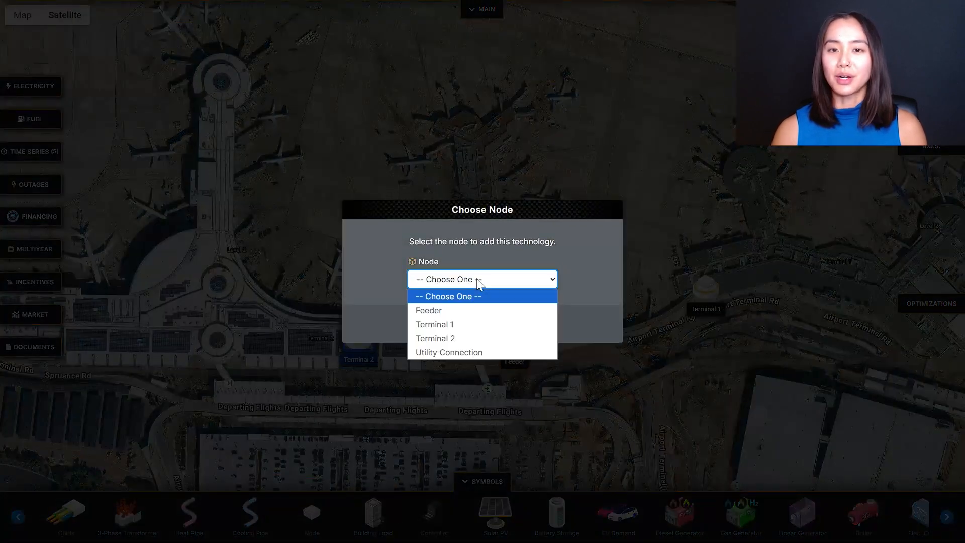
left_click(470, 326)
left_click(469, 327)
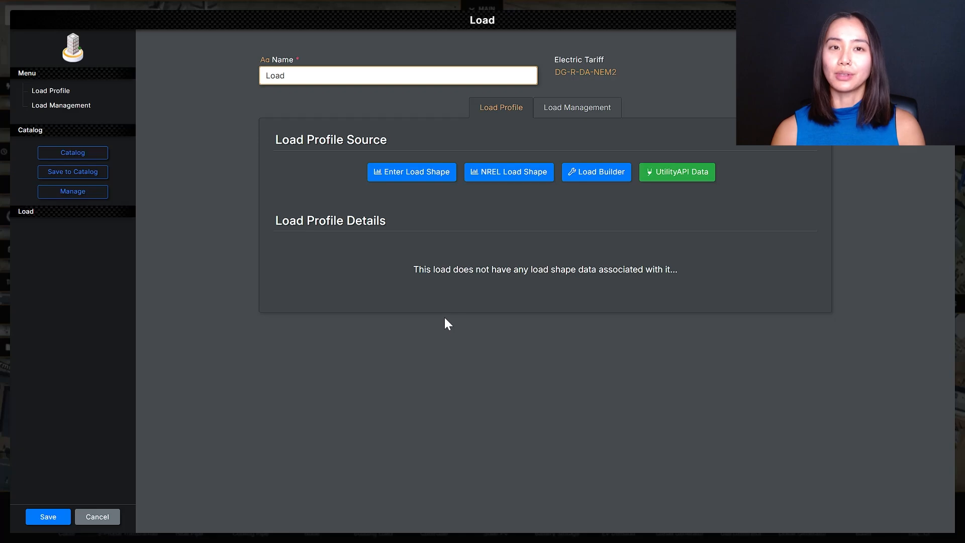
Step: Upload SD Airport-electricity-only-kWh-1H-20180101.csv as the load's electricity-only load shape
left_click(434, 174)
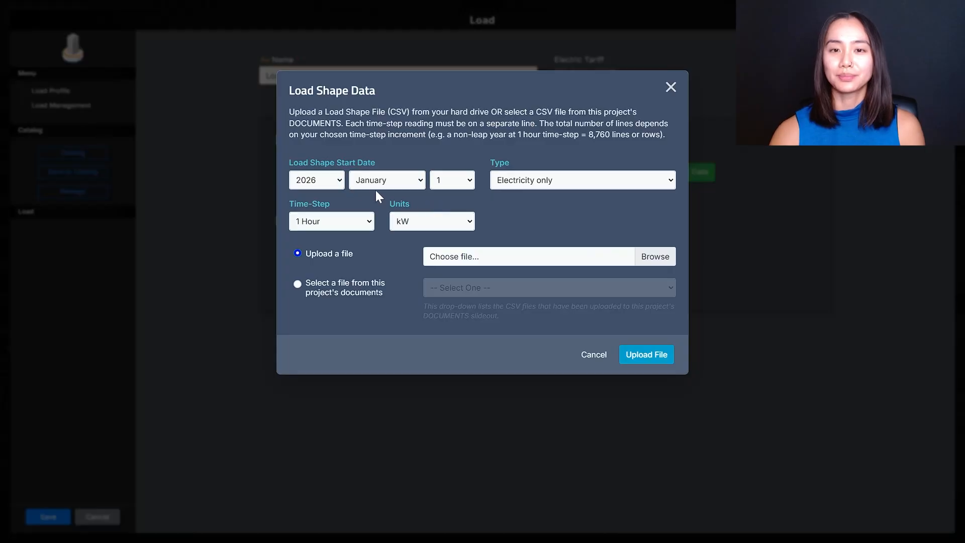
left_click(651, 261)
left_click(167, 123)
double_click(167, 122)
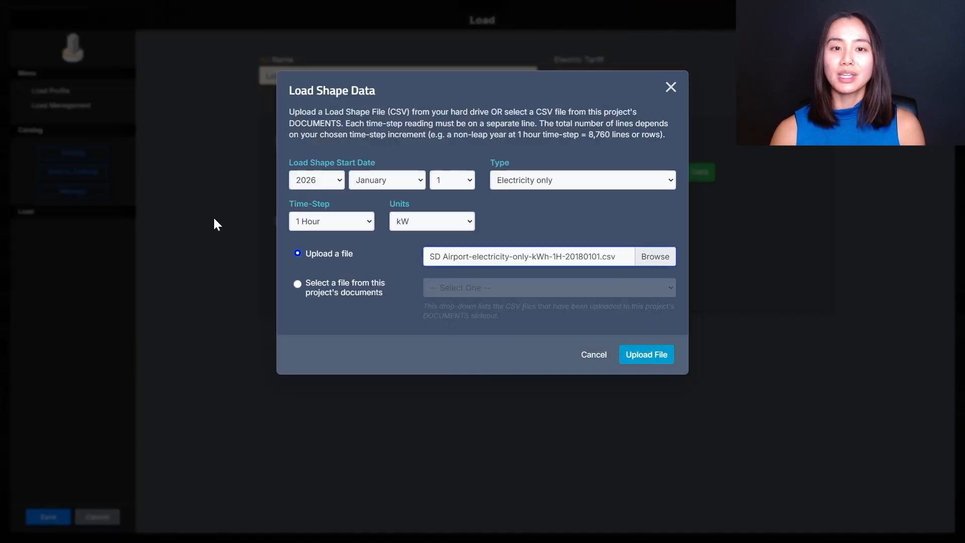
left_click(645, 355)
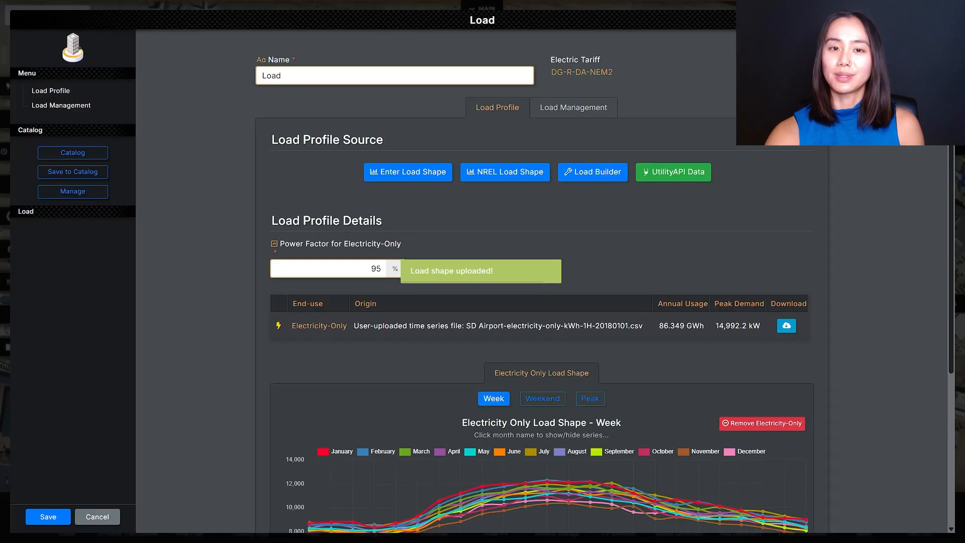
Step: Review the weekly electricity load shape graph and save the building load
scroll(191, 303, "down", 1)
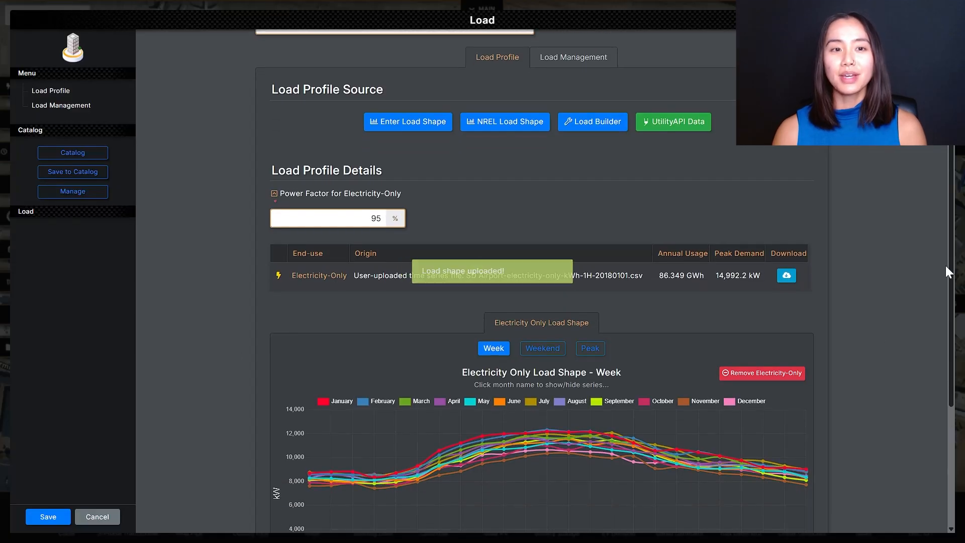
left_click_drag(947, 269, 948, 322)
scroll(937, 416, "down", 3)
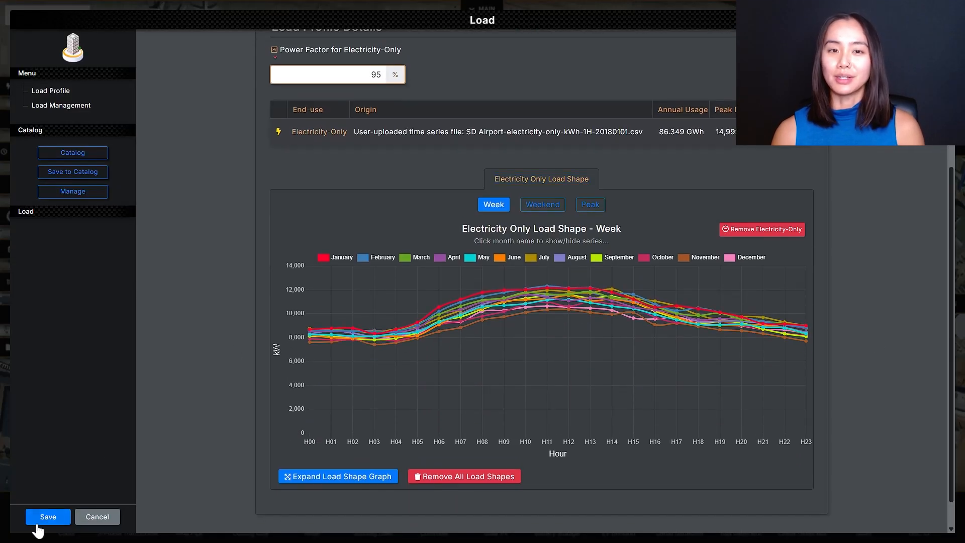
left_click(42, 519)
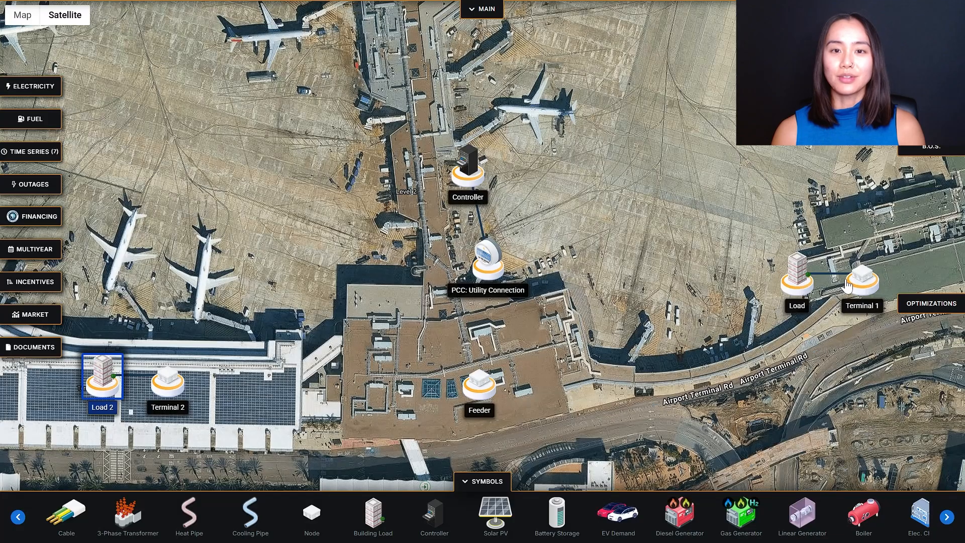
Step: Reposition Terminal 1 and its load on the map so the node sits west of the load
left_click_drag(822, 295, 800, 296)
left_click_drag(800, 254, 872, 244)
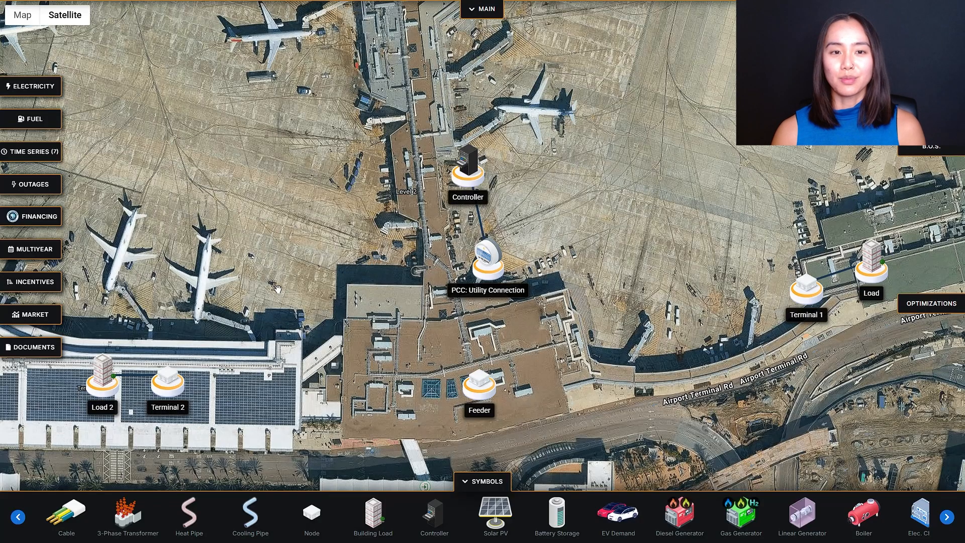
Step: Add a 3-phase transformer with Utility Connection as the primary node and Feeder as the secondary node
left_click(128, 515)
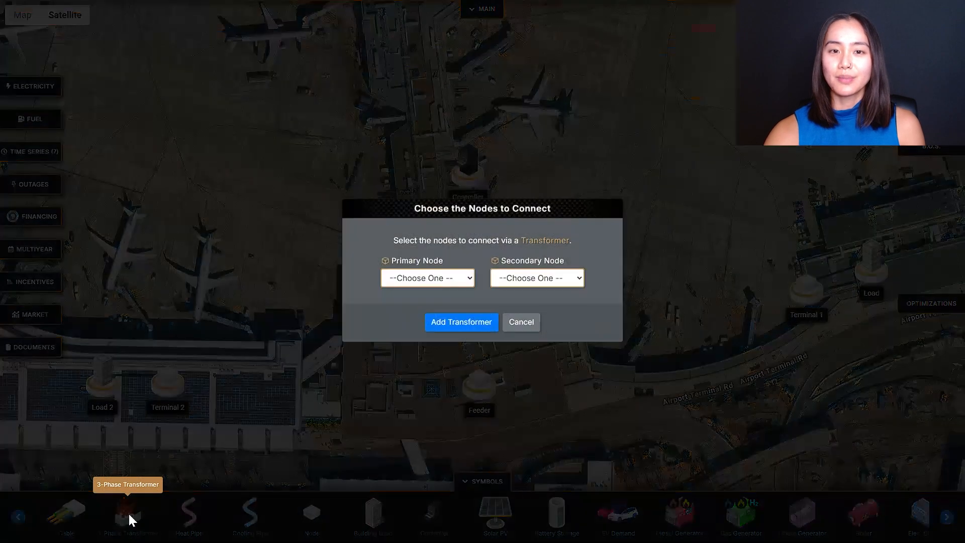
left_click(395, 284)
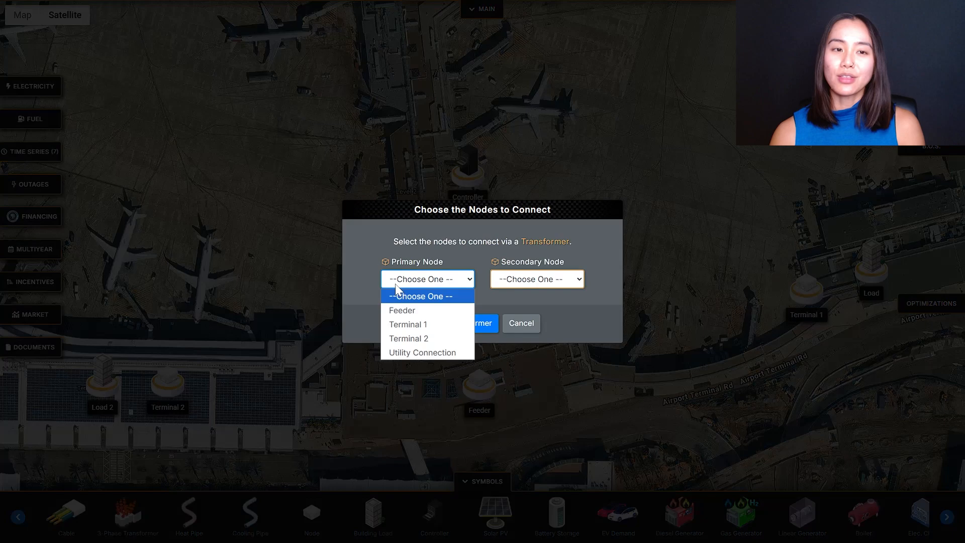
left_click(399, 353)
left_click(563, 286)
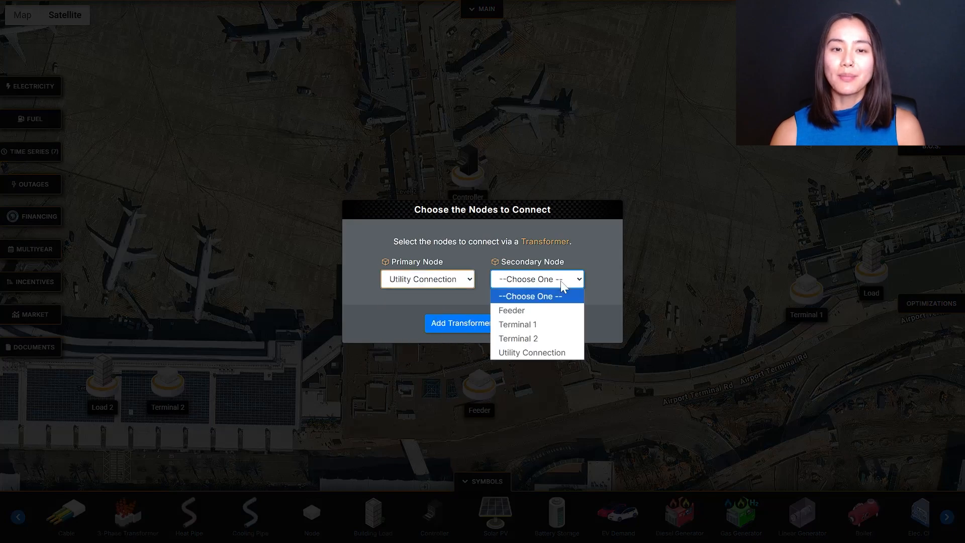
left_click(543, 313)
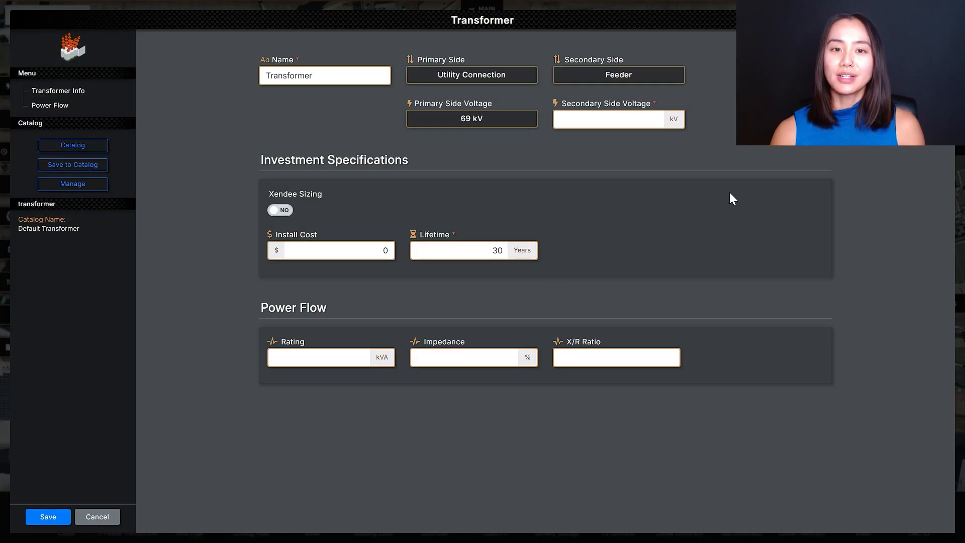
Step: Set the transformer's secondary side voltage to 12.47 kV and its install cost to $4,000,000
left_click(658, 119)
type("12.47")
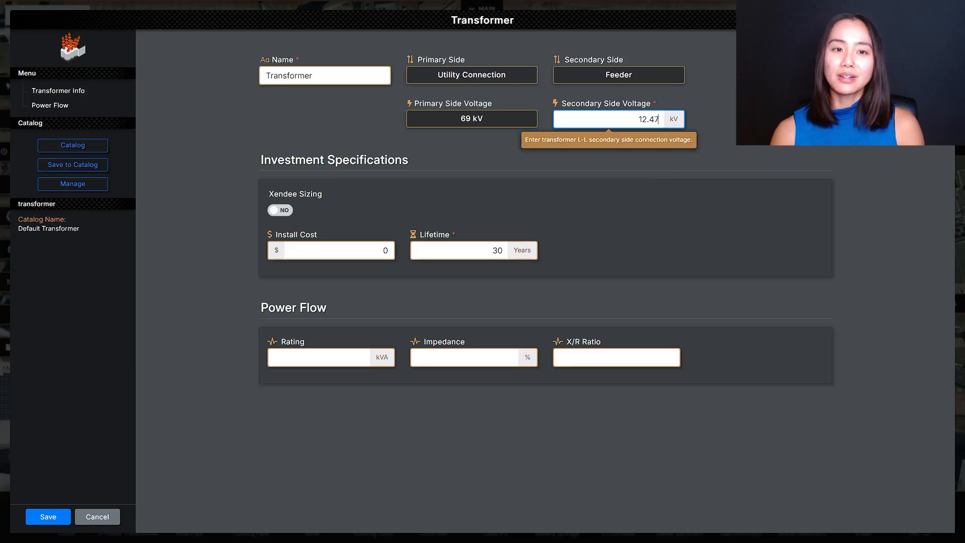
left_click(686, 269)
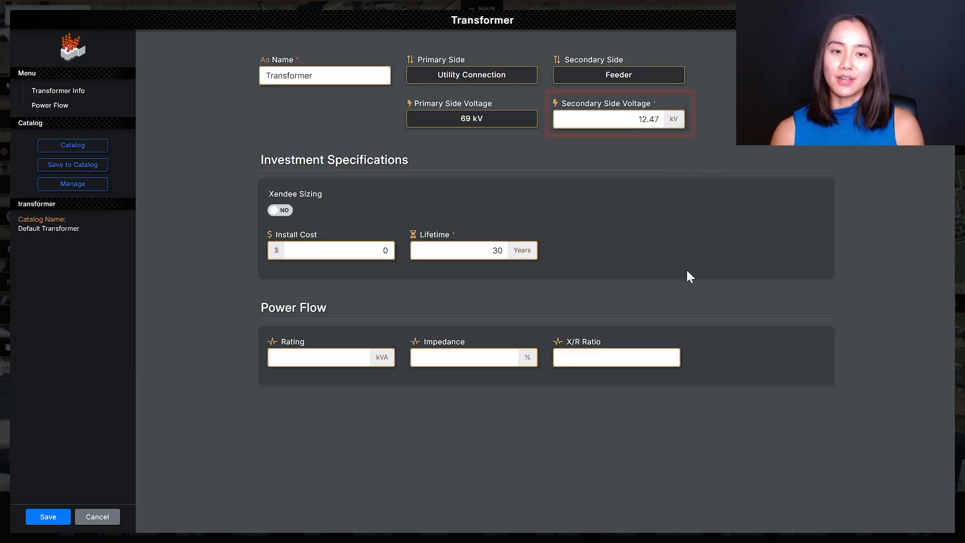
double_click(386, 250)
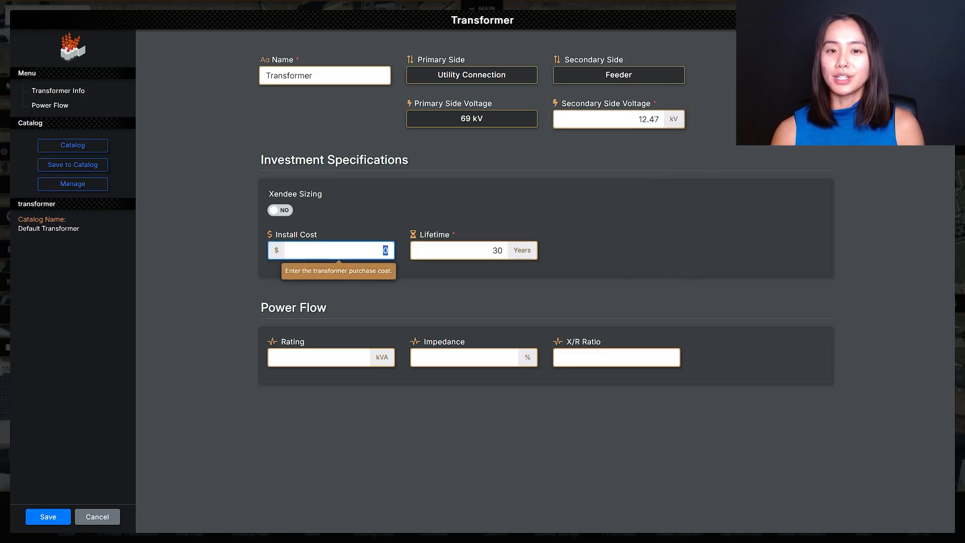
type("4,000,000")
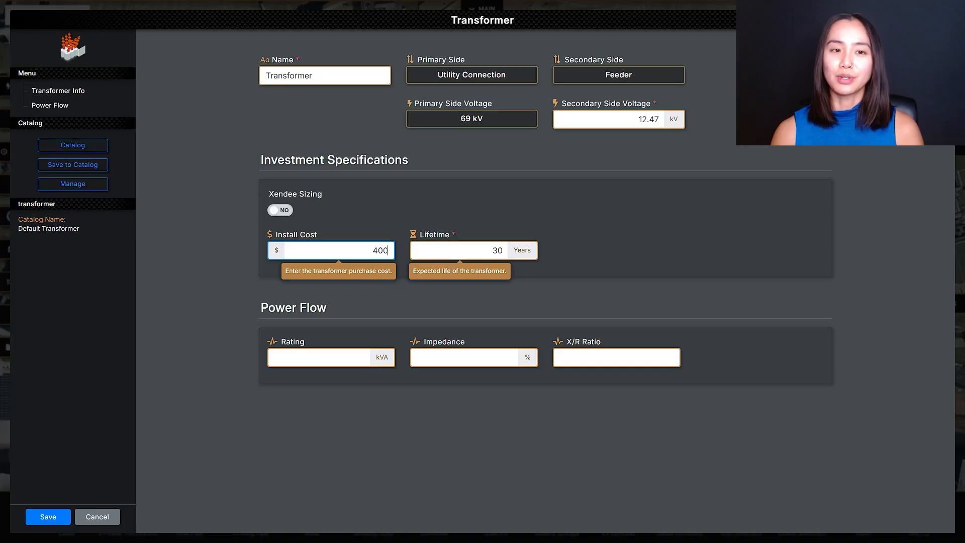
left_click(558, 304)
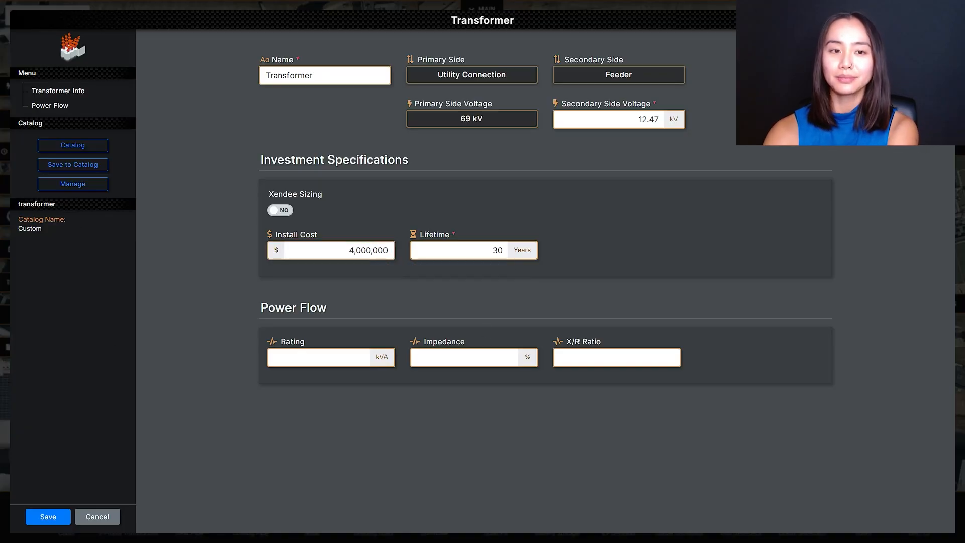
Step: Set the transformer's power flow values to a 34,000 kVA rating, 7.76% impedance and an X/R ratio of 20
left_click(364, 357)
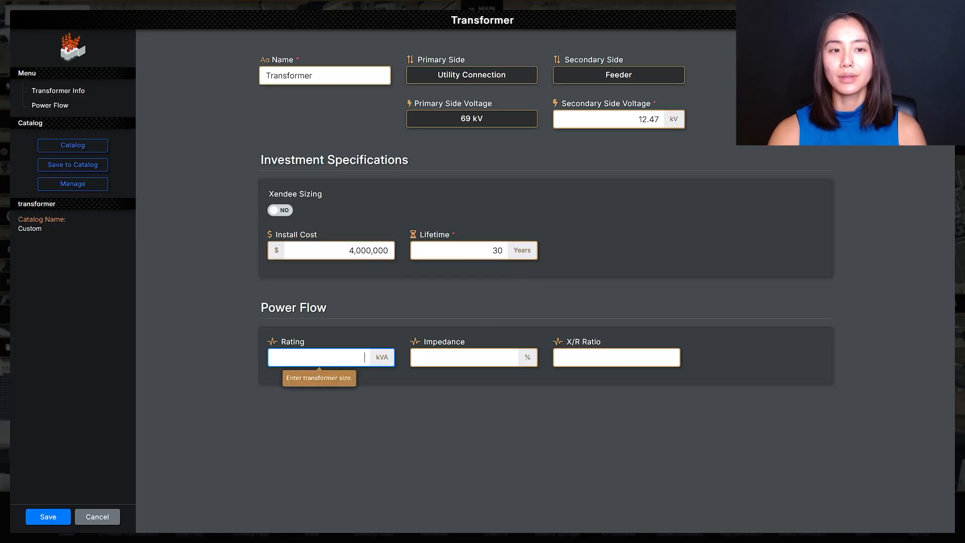
type("34,000")
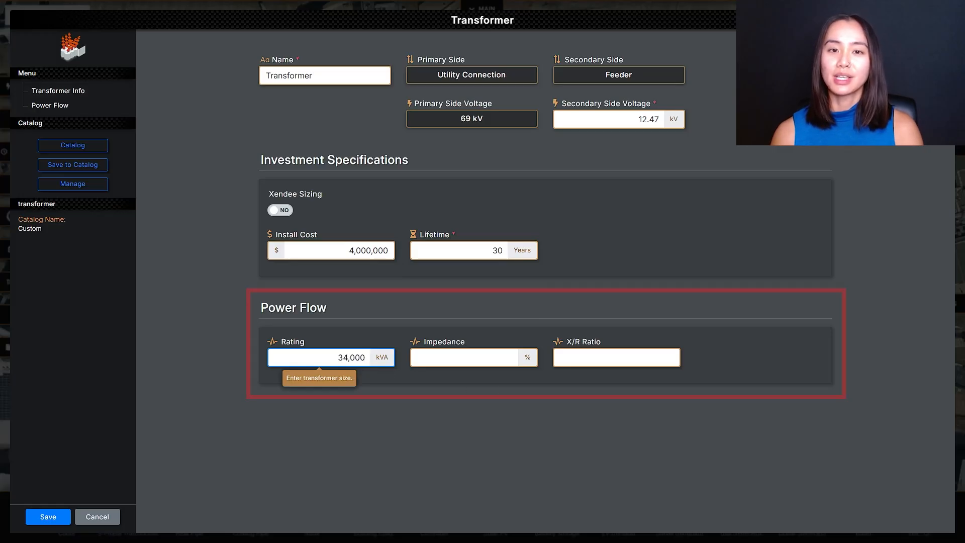
left_click(465, 357)
type("7")
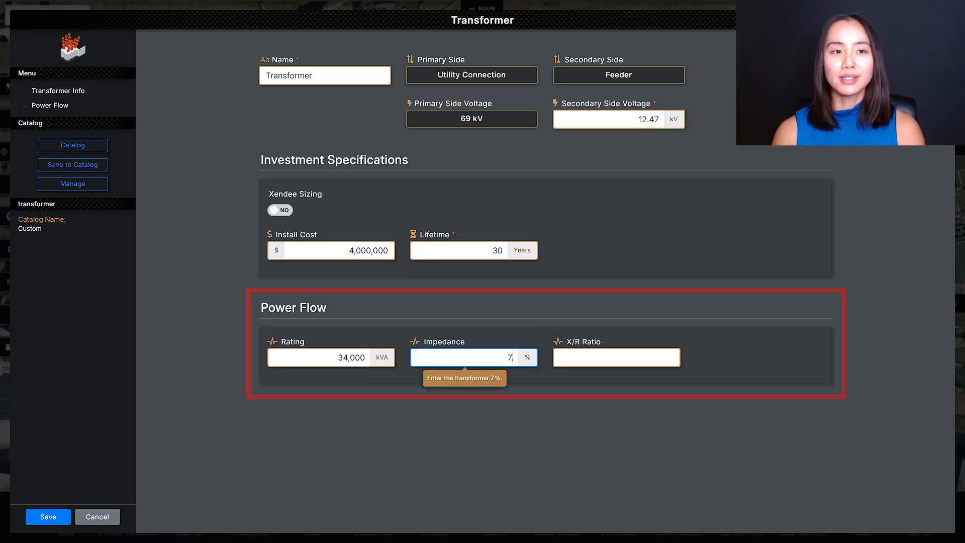
type(".76")
key("Tab")
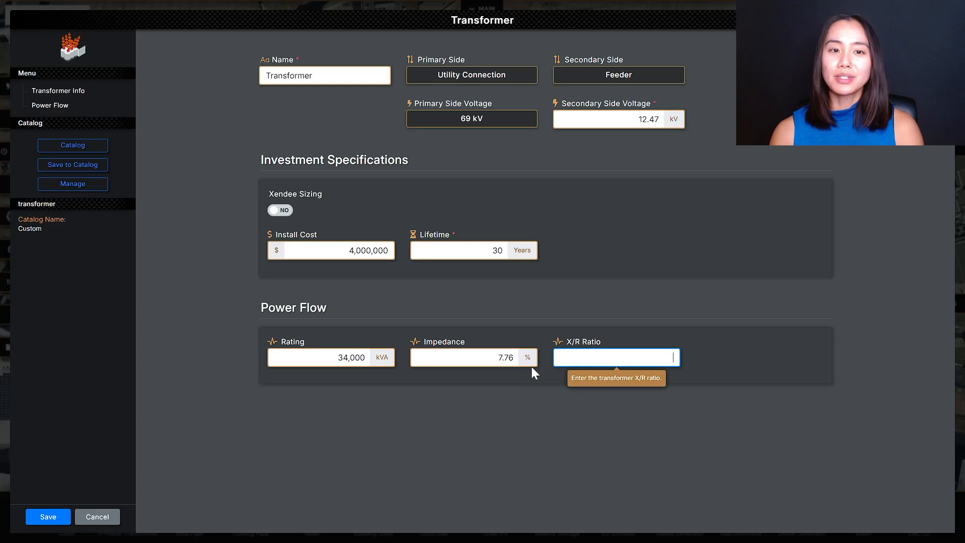
type("20")
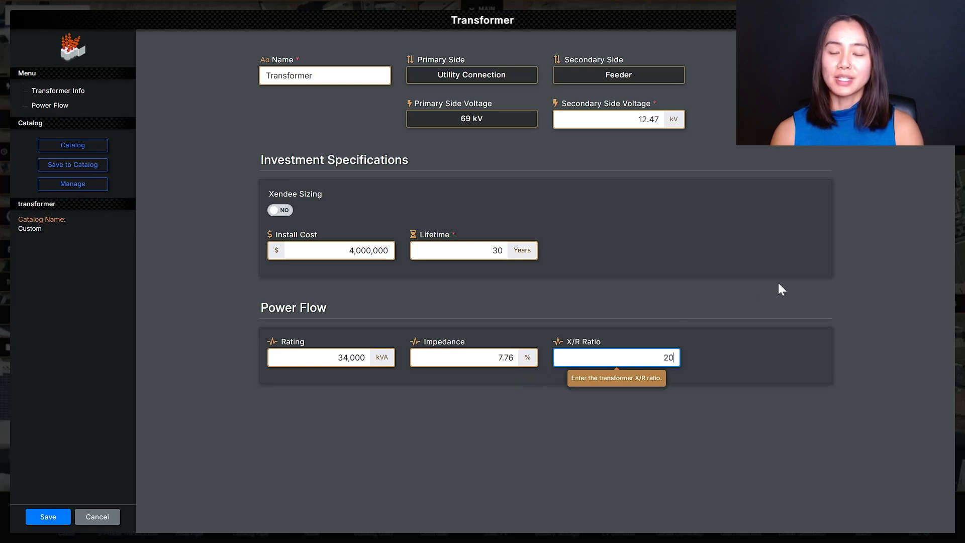
left_click(820, 286)
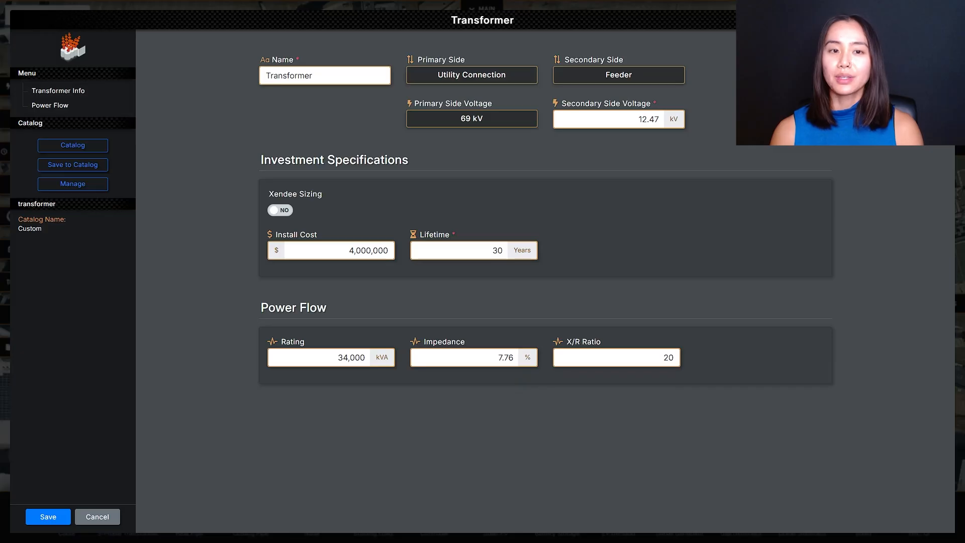
Step: Turn on Xendee Sizing to view its sizing options, turn it back off and save the transformer
left_click(280, 211)
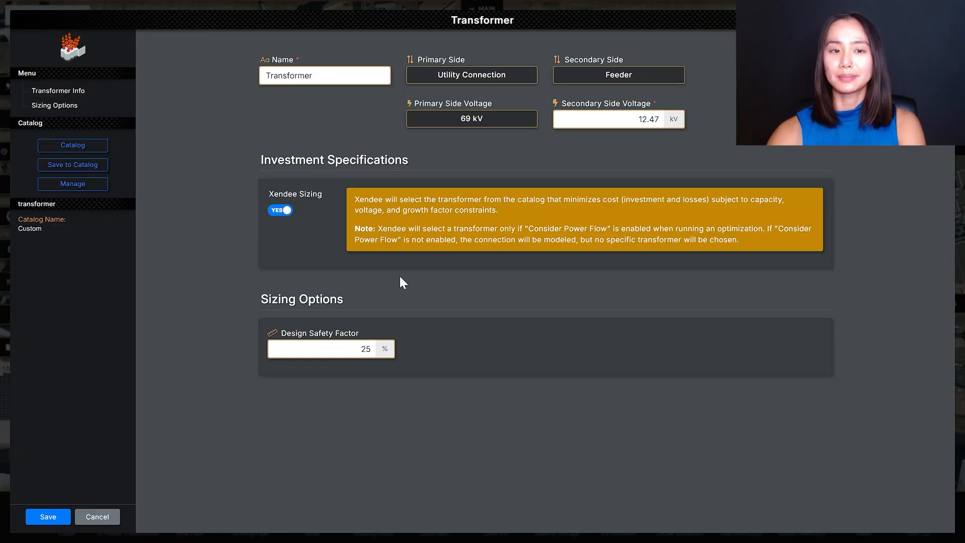
left_click(280, 211)
left_click(33, 516)
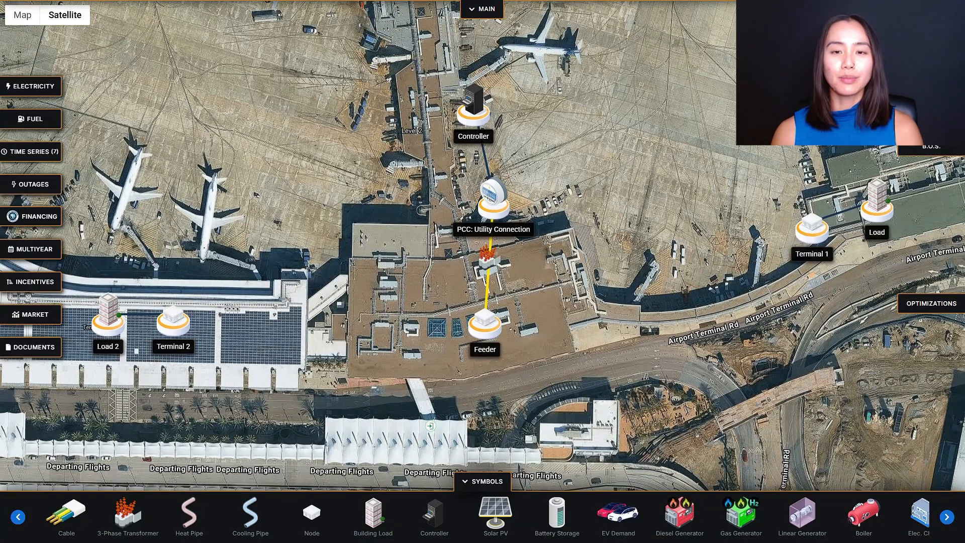
Step: Add a cable from Feeder to Terminal 1 and open the catalog of predefined cables for it
left_click_drag(388, 231, 384, 186)
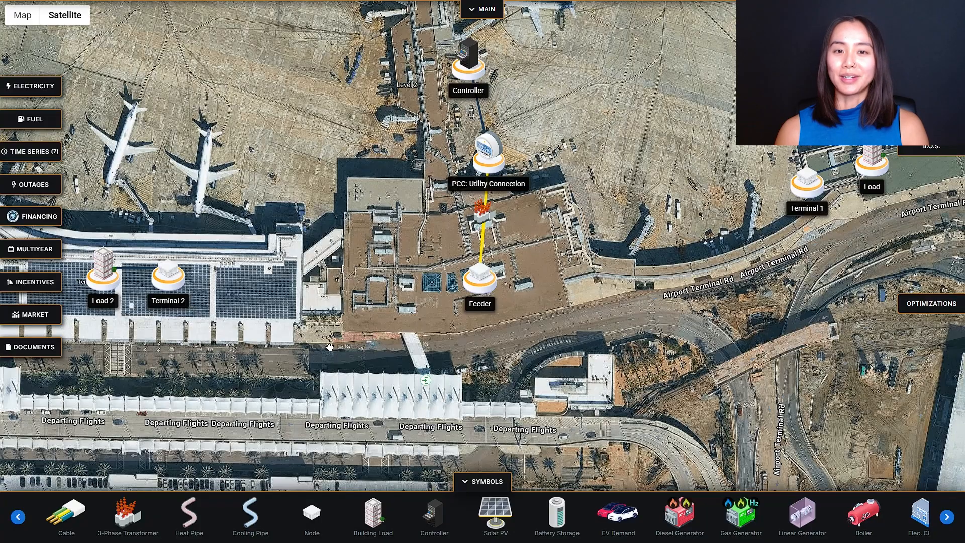
left_click(67, 513)
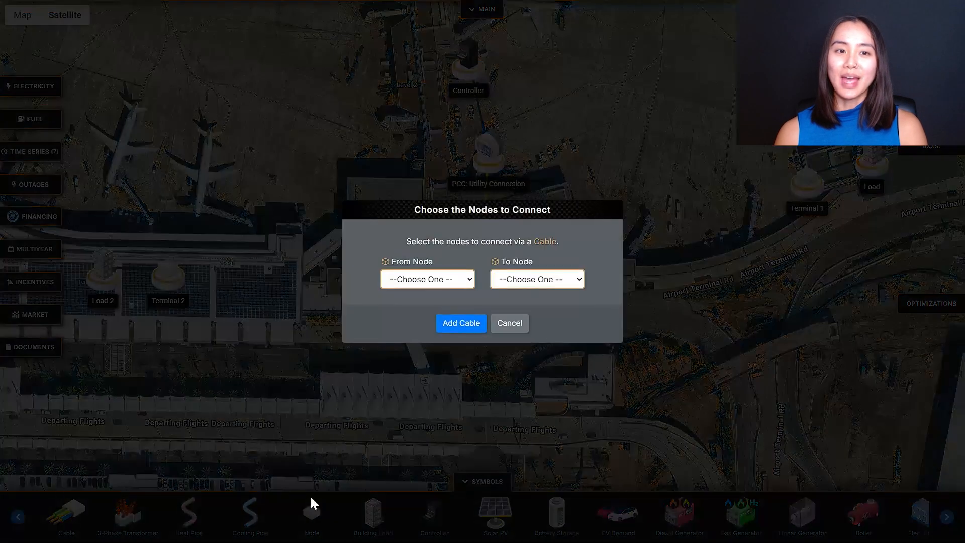
left_click(427, 279)
left_click(463, 306)
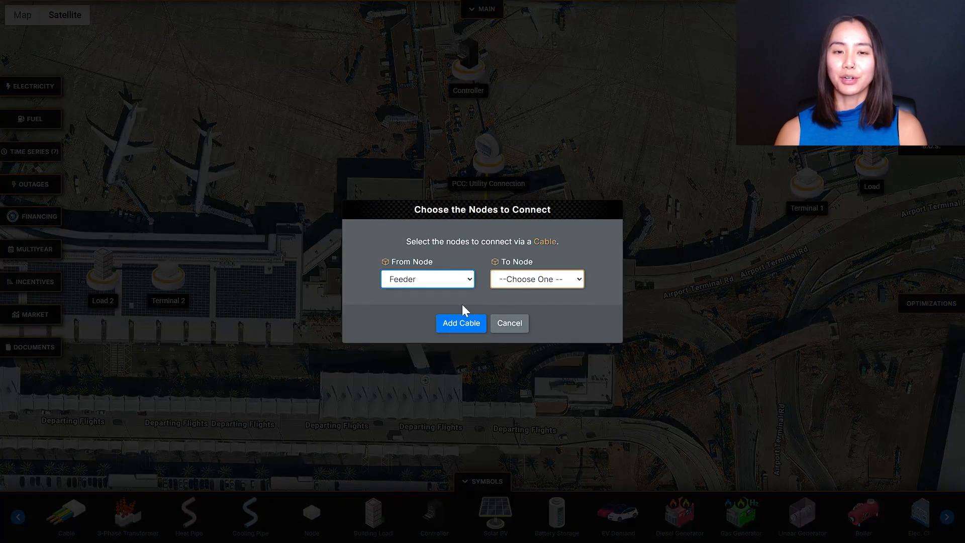
left_click(537, 279)
left_click(520, 323)
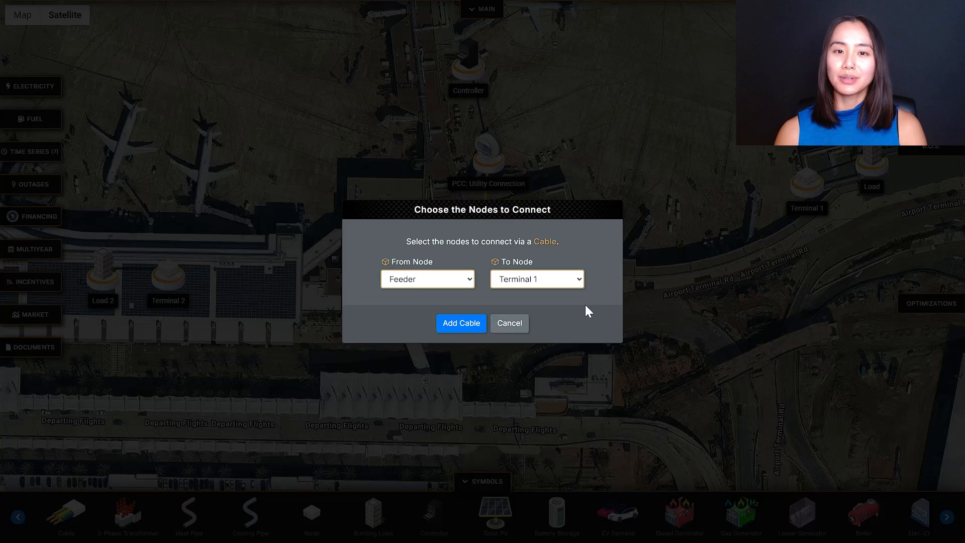
left_click(455, 324)
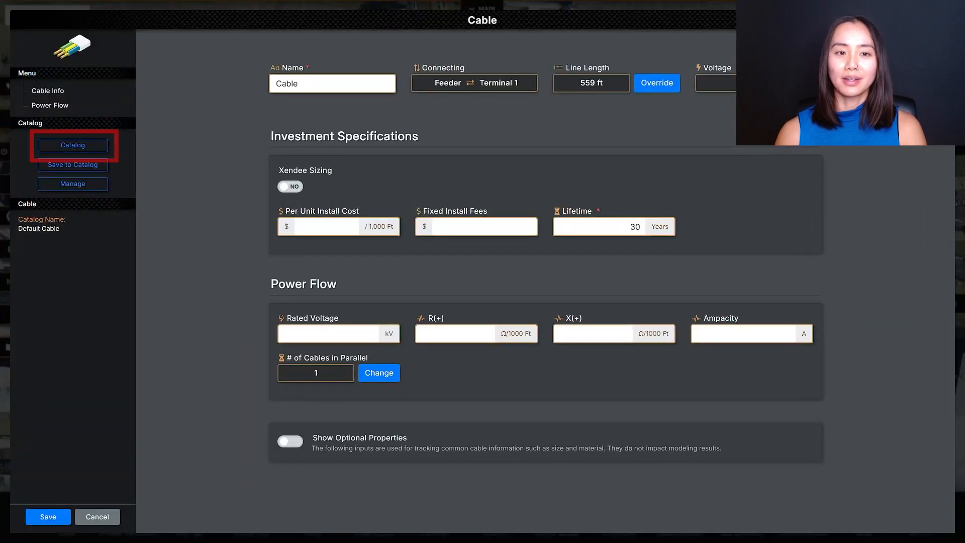
left_click(88, 144)
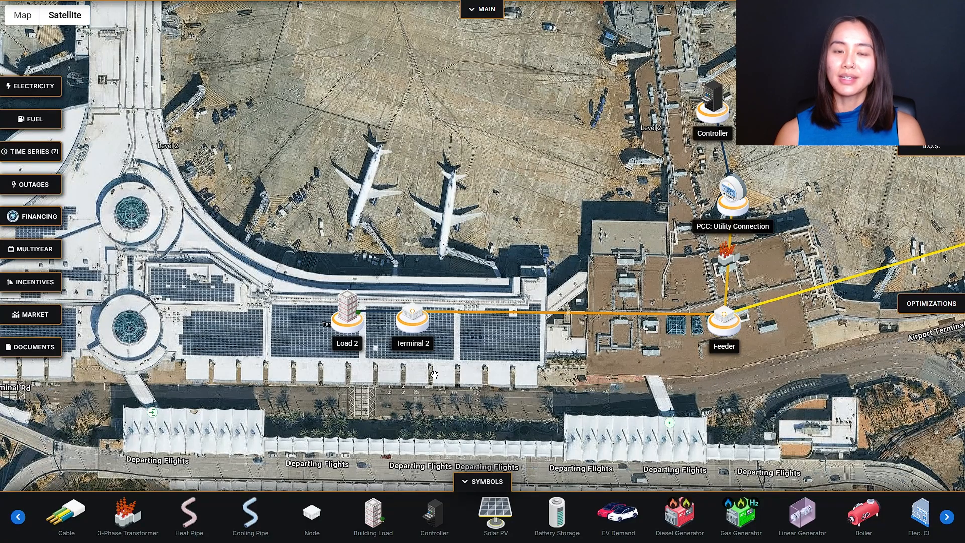
Step: Add a Solar PV technology to the Terminal 2 node
left_click(410, 327)
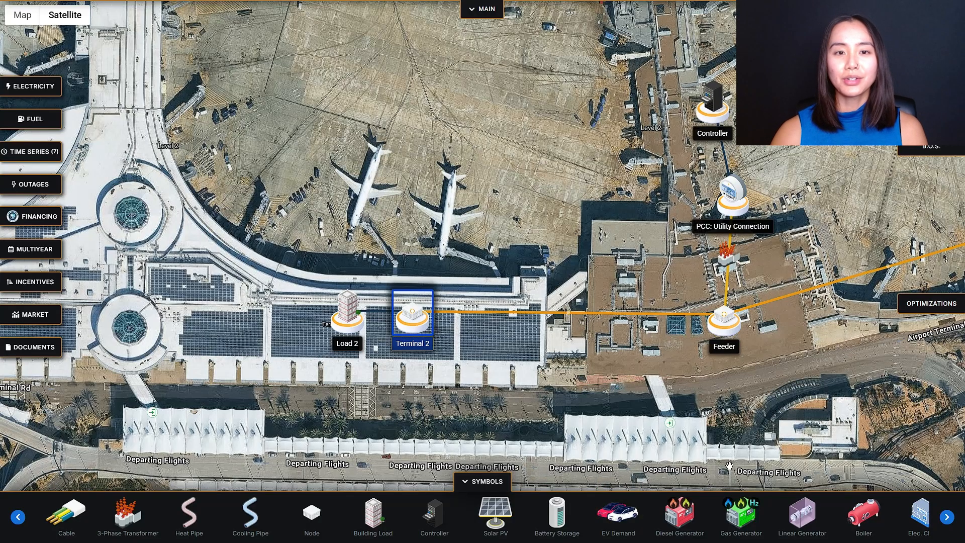
left_click(498, 516)
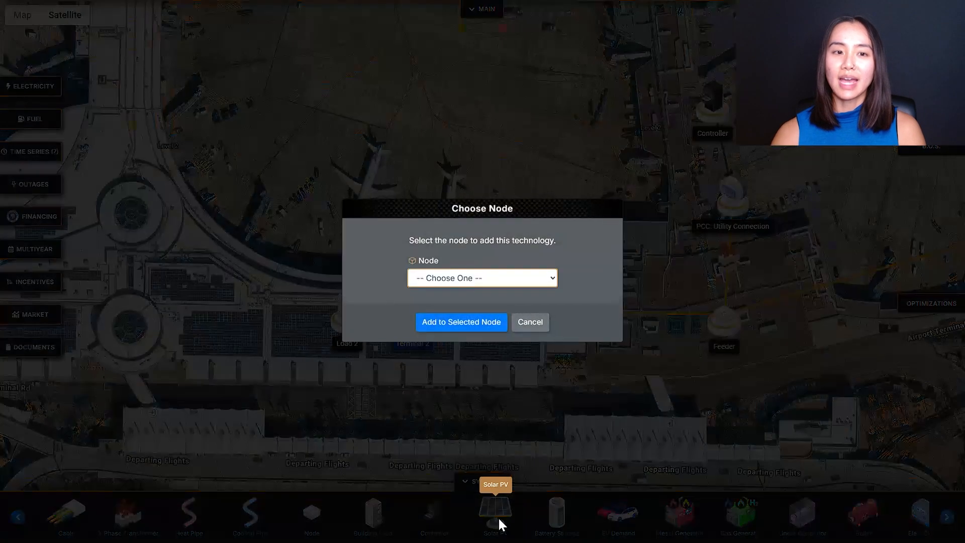
left_click(454, 287)
left_click(455, 338)
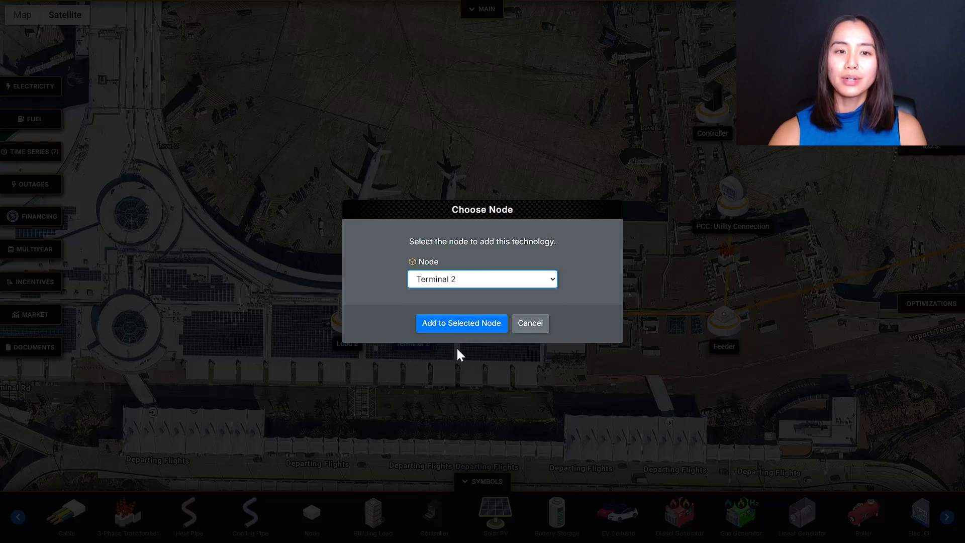
left_click(460, 326)
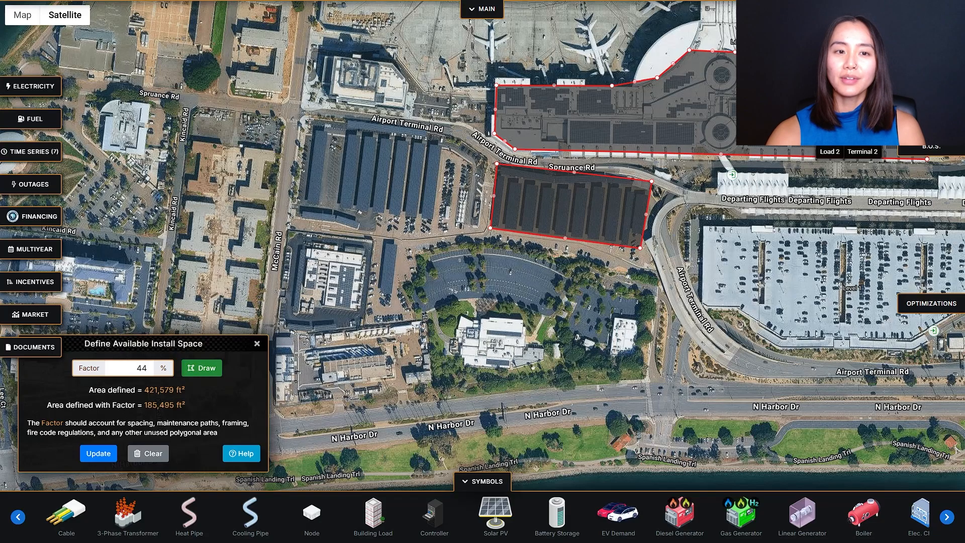
Step: Finish outlining the covered parking lot east of McCain Rd as available solar install space and close the polygon
left_click(376, 230)
left_click(375, 211)
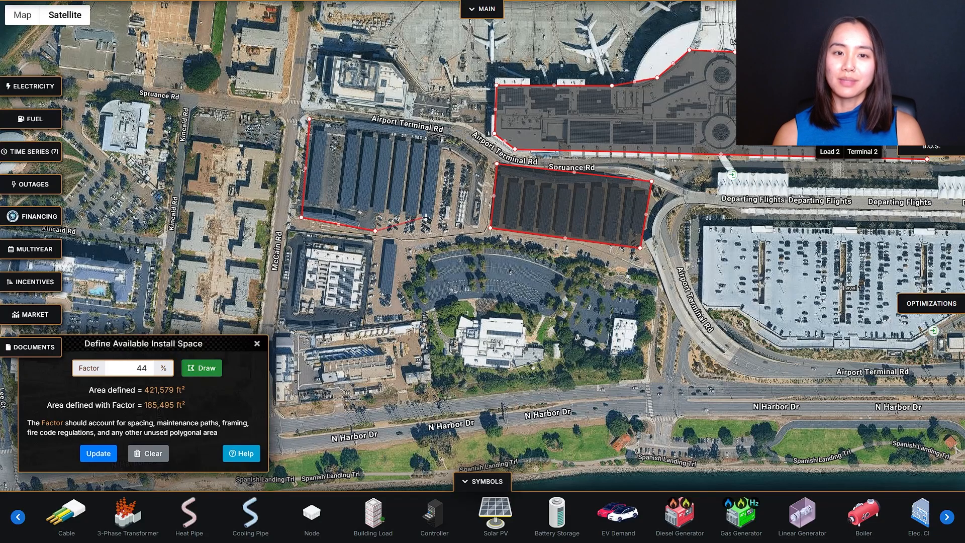
left_click(440, 219)
left_click(441, 132)
left_click(309, 119)
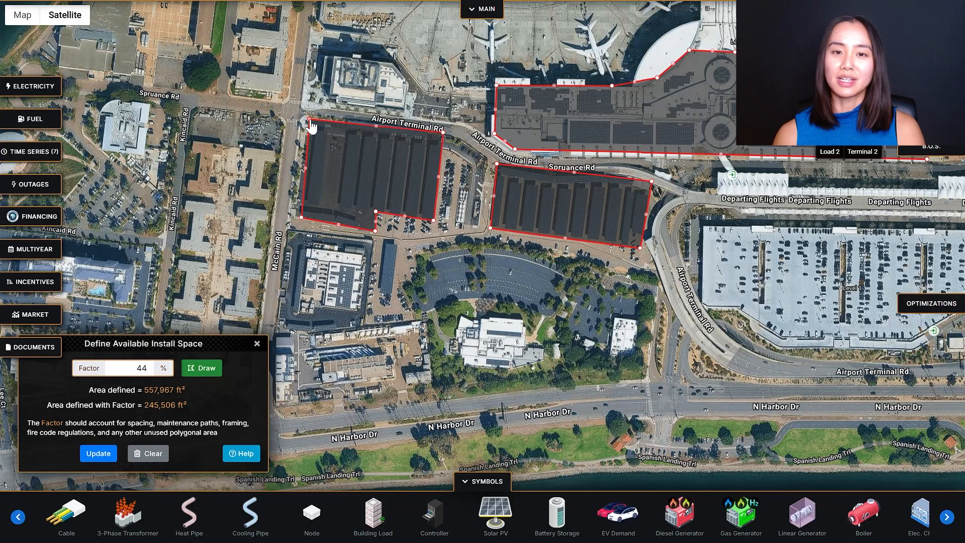
Step: Add a Battery Storage technology to the Feeder node
left_click(569, 518)
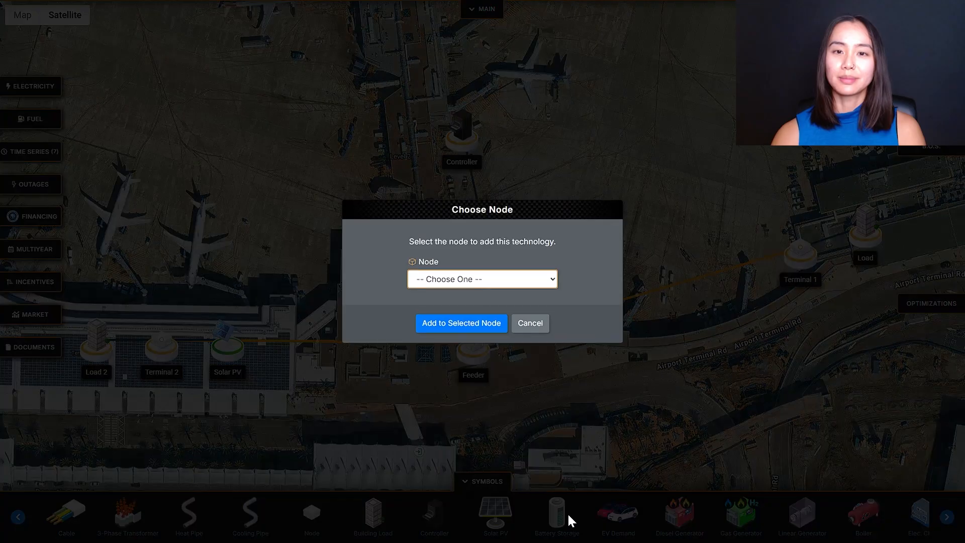
left_click(482, 279)
left_click(442, 312)
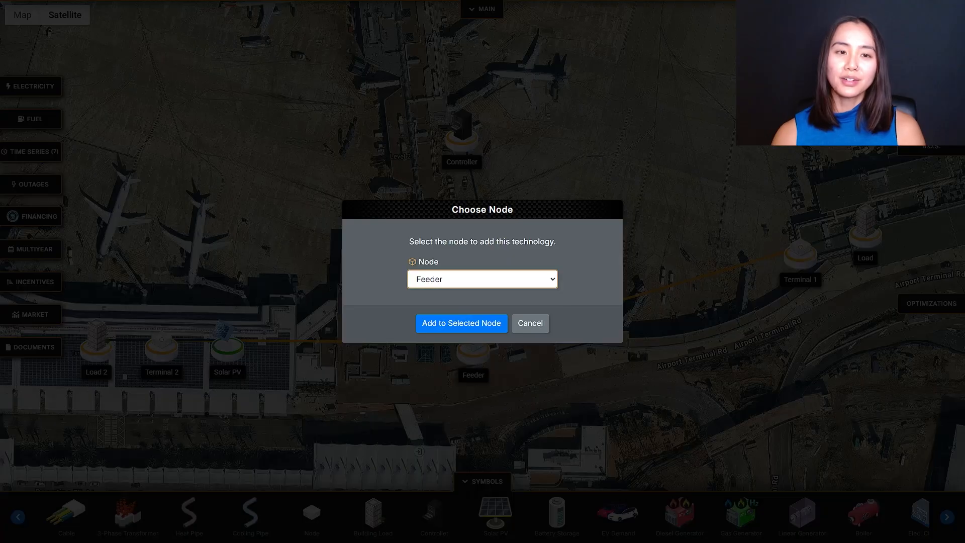
left_click(458, 322)
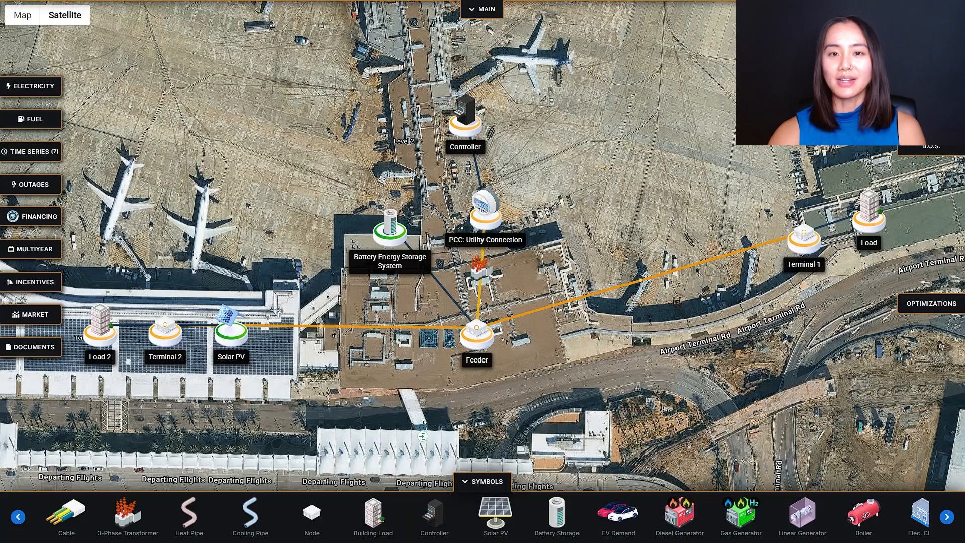
Step: Add a gas generator to the Feeder node, set it to backup only and save it
left_click(734, 514)
left_click(535, 281)
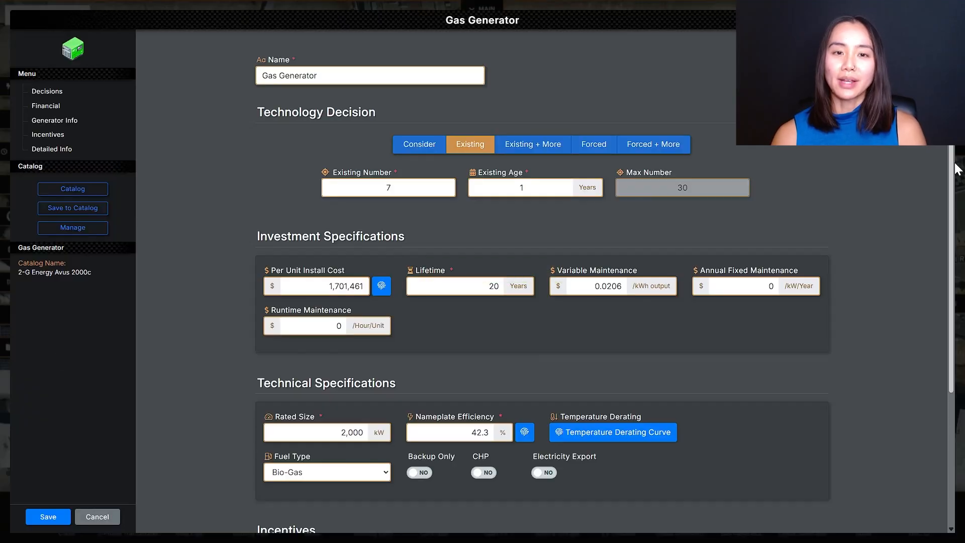
scroll(911, 290, "down", 3)
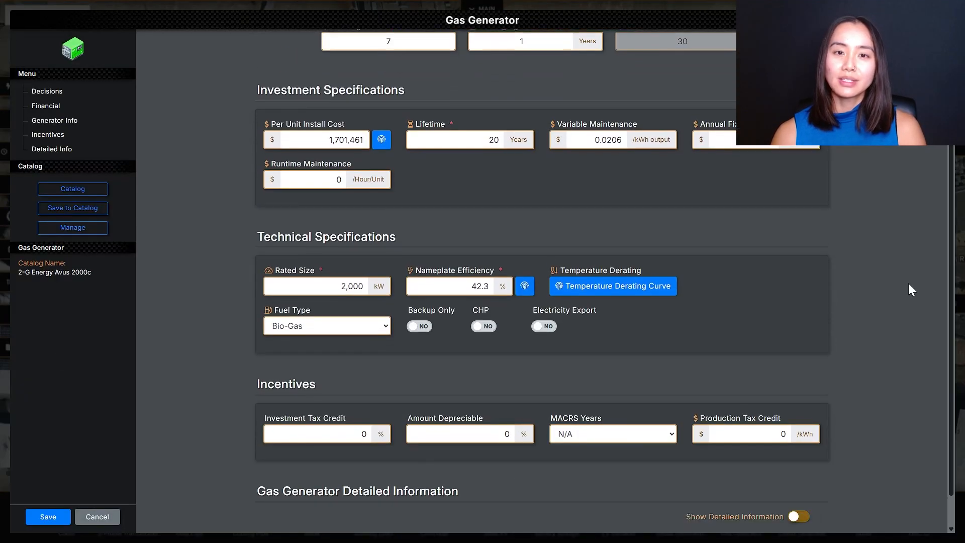
left_click(414, 328)
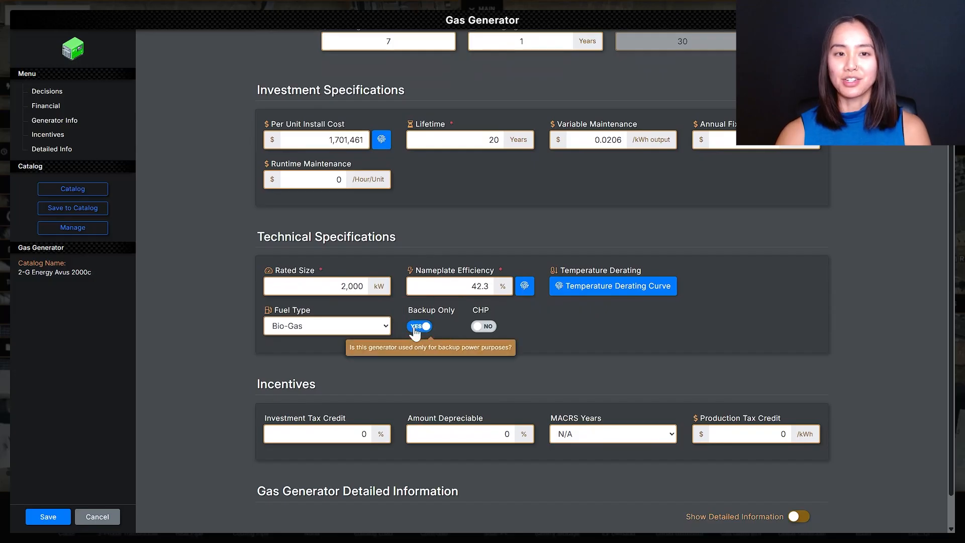
left_click(50, 518)
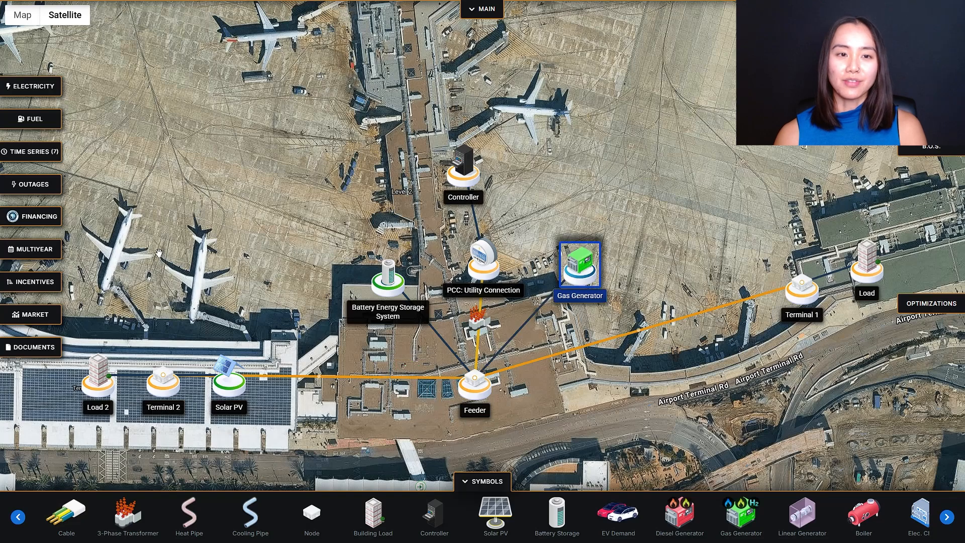
Step: Open the outage settings, then run the optimization with power flow considered and voltage limits of 0.95 and 1.05 PU
left_click(48, 186)
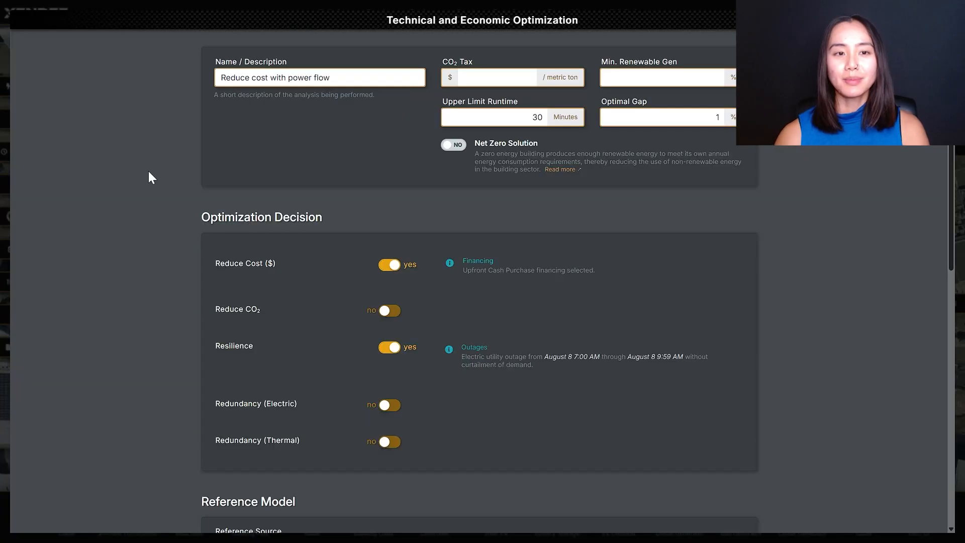
scroll(173, 189, "down", 3)
left_click_drag(950, 189, 955, 389)
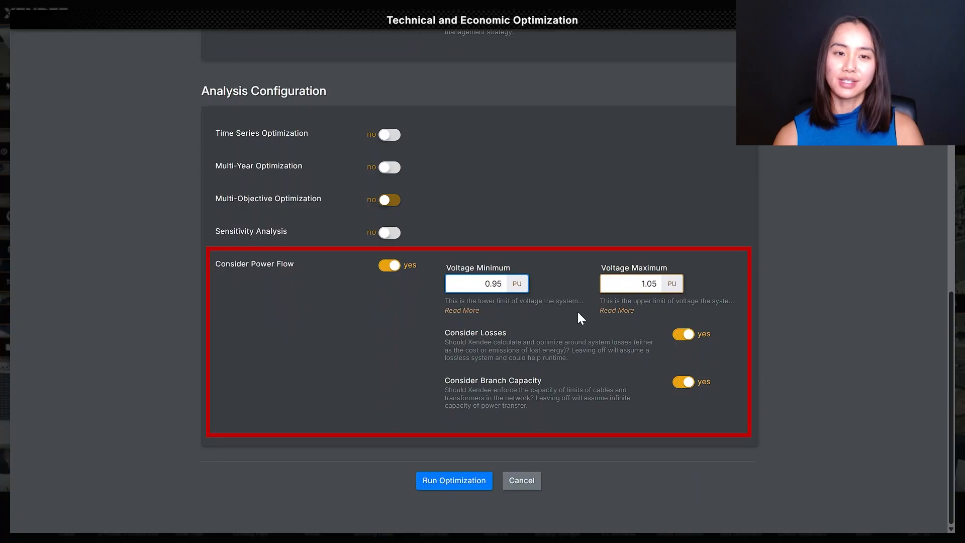
left_click(656, 284)
left_click(756, 295)
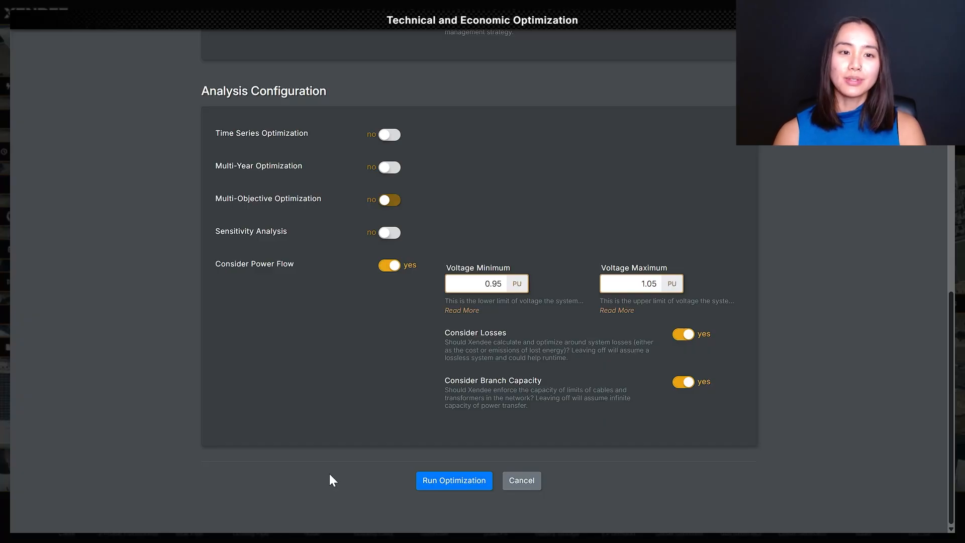
left_click(422, 481)
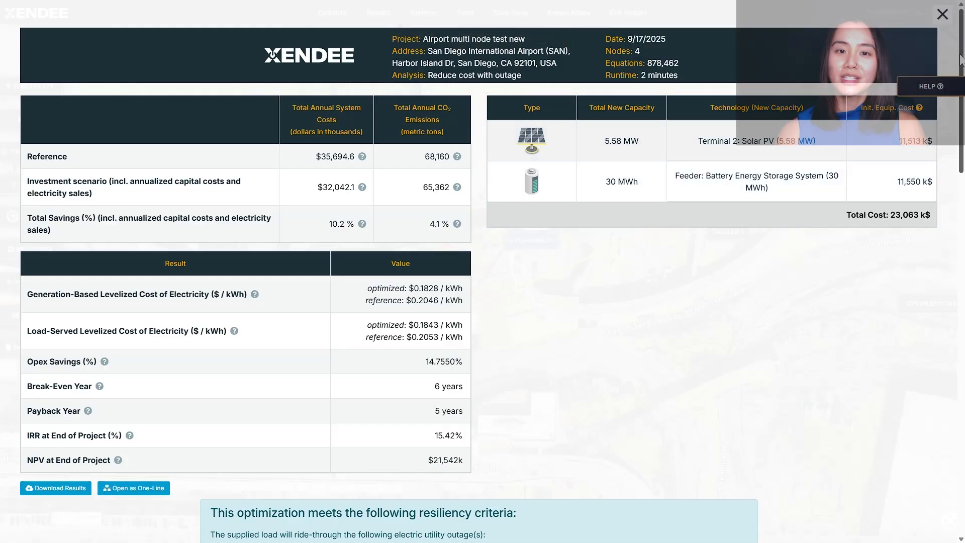
Step: Review the optimization results summary and open the Balance of System bill of materials
scroll(828, 150, "down", 5)
scroll(958, 218, "down", 4)
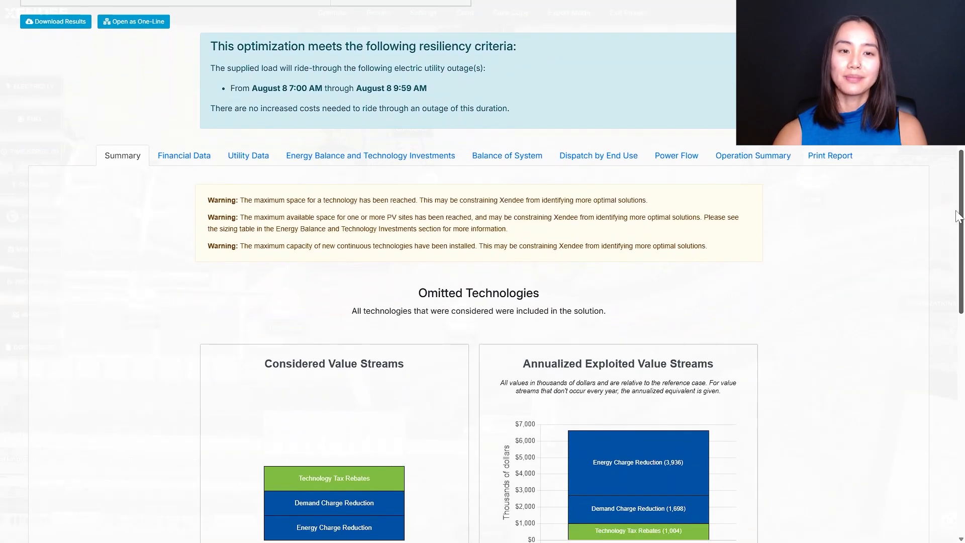
left_click(483, 157)
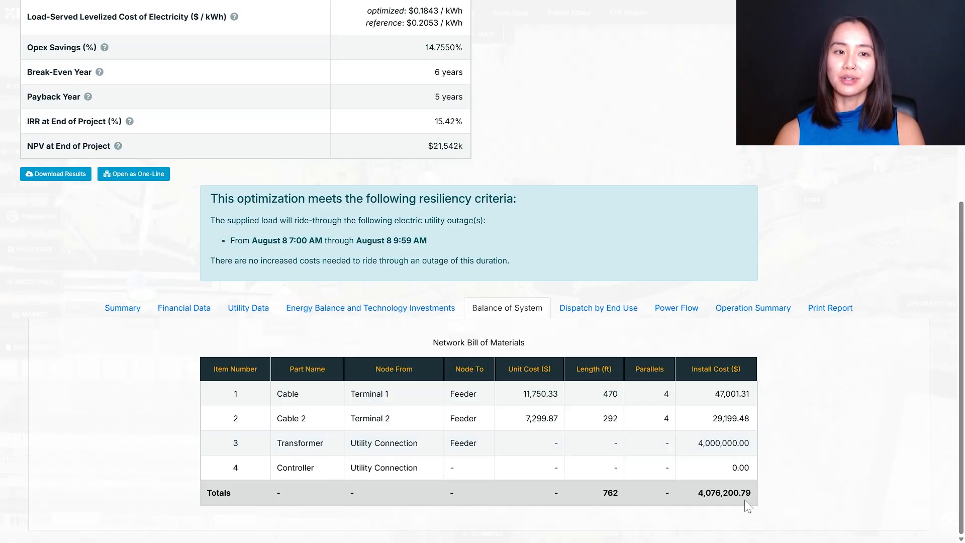
Step: Examine the electricity dispatch by end use for the Terminal 2 node in July
left_click(612, 312)
left_click_drag(961, 178, 963, 301)
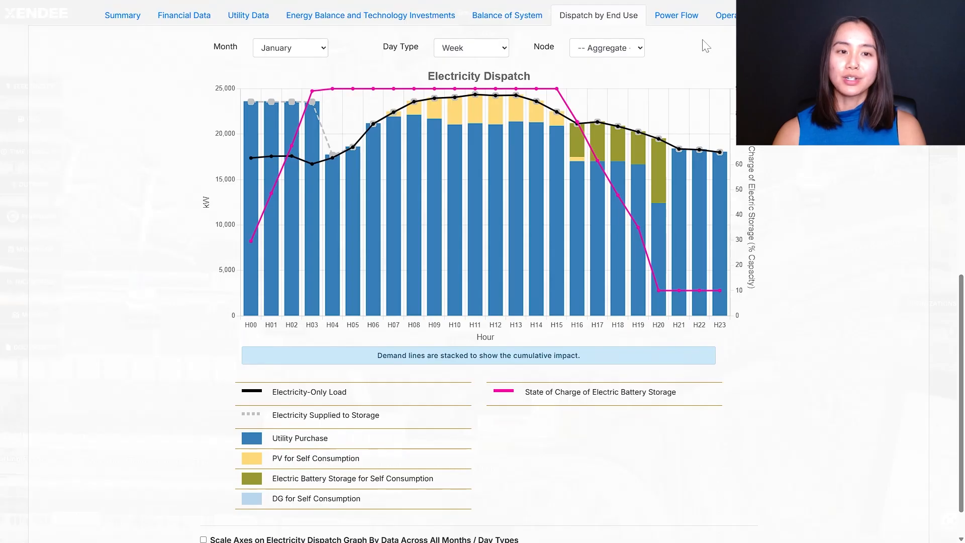
left_click(629, 49)
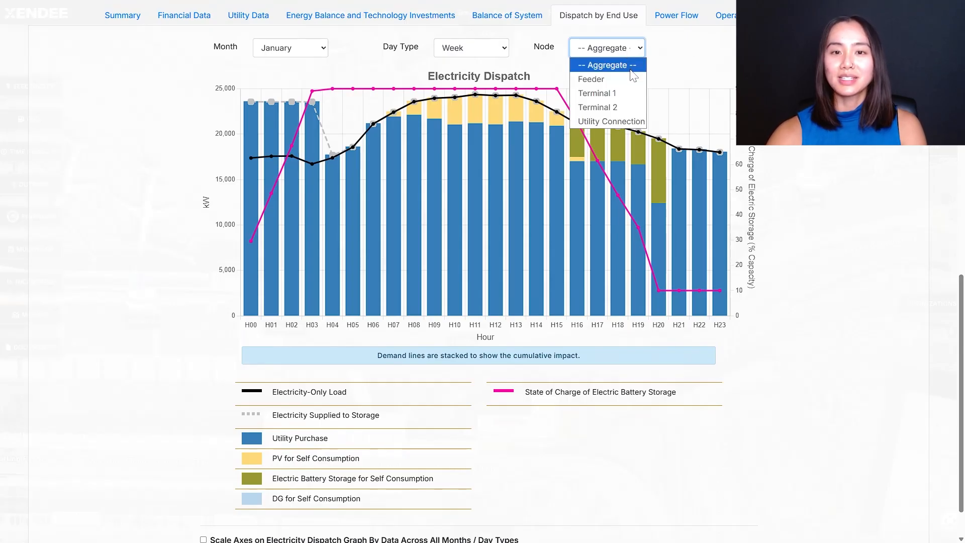
left_click(623, 107)
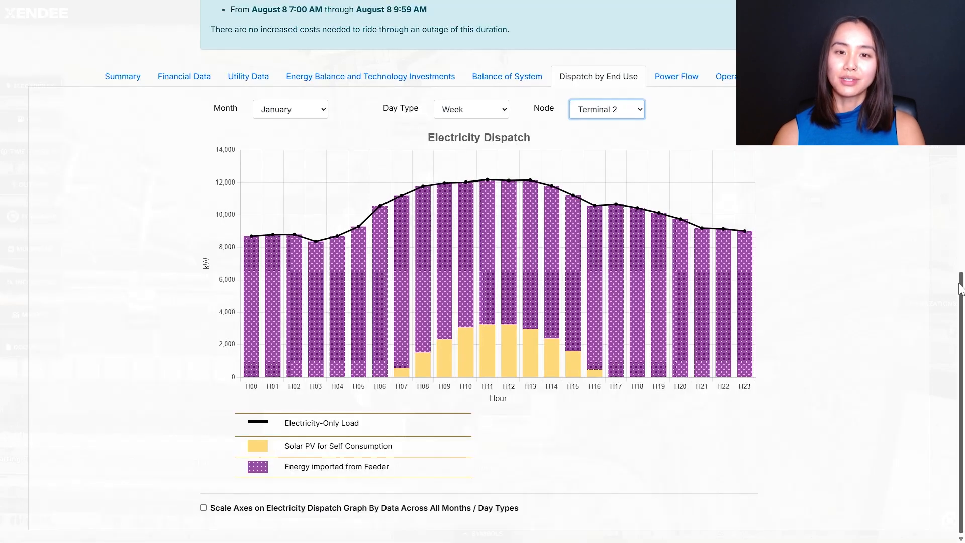
left_click(315, 110)
left_click(260, 208)
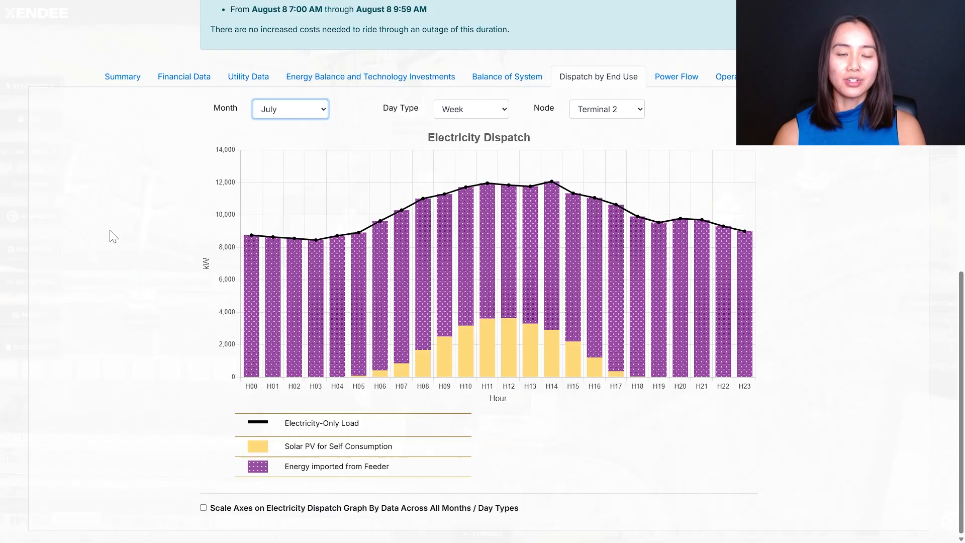
mouse_move(513, 355)
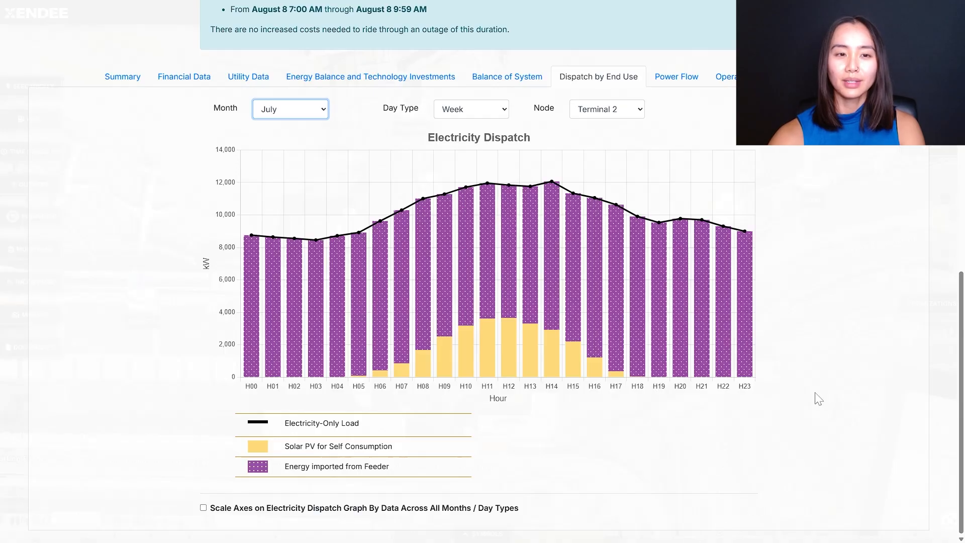
Step: Examine the July electricity dispatch for the Terminal 1 node and for the Feeder node
left_click(641, 110)
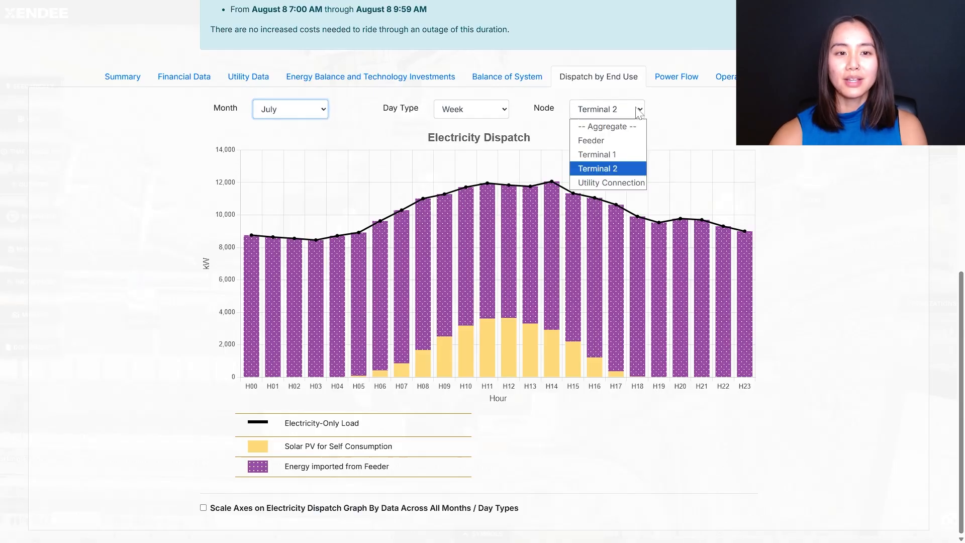
left_click(618, 154)
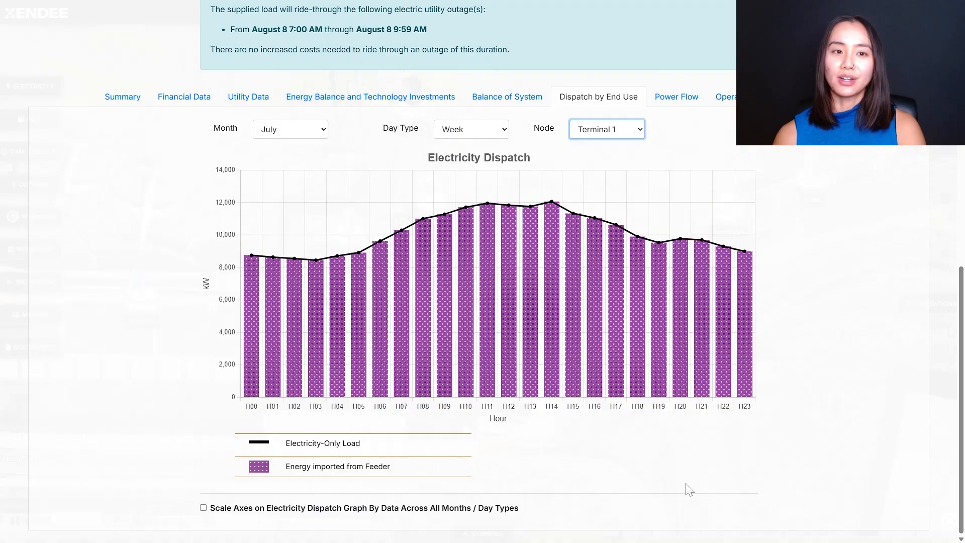
mouse_move(491, 393)
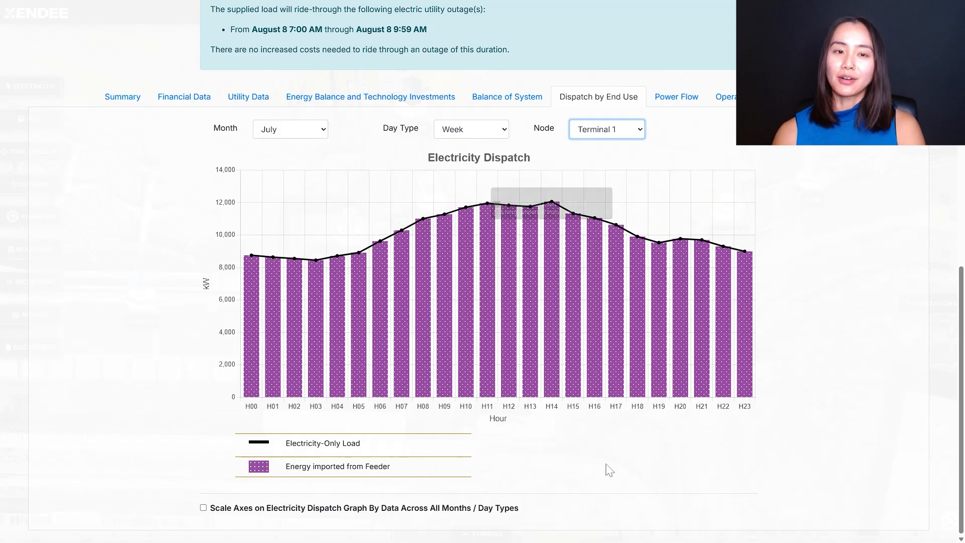
left_click(631, 130)
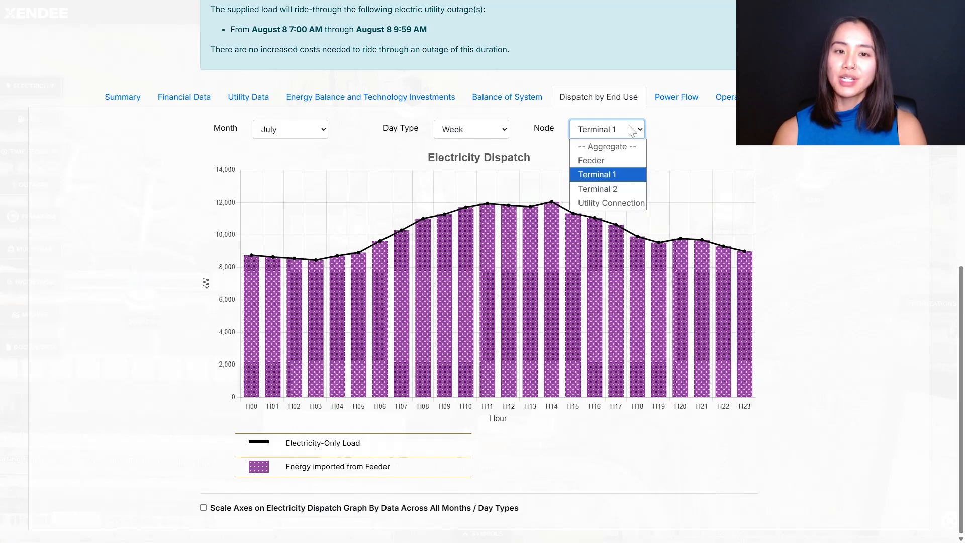
left_click(604, 161)
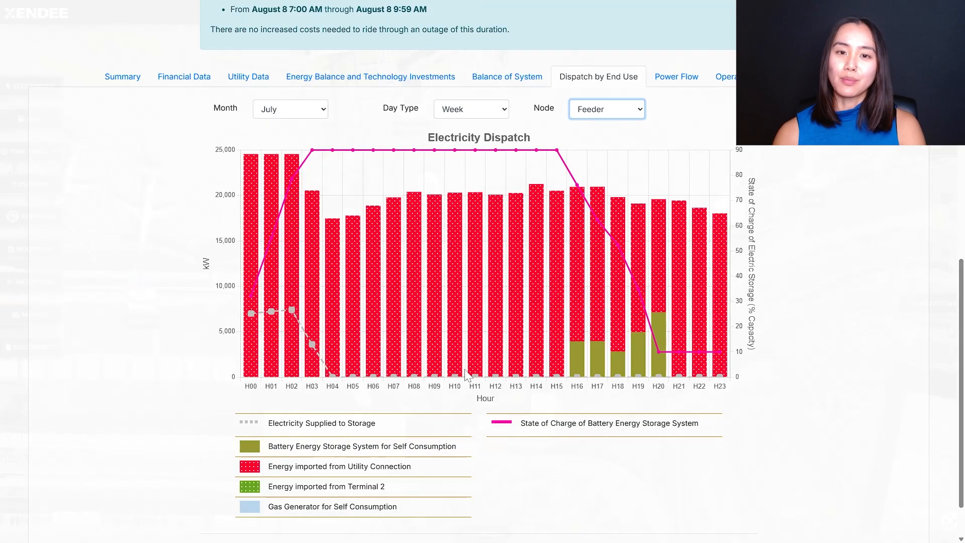
Step: Examine the August electricity dispatch for the Emergency day type at the Feeder node and the Terminal 2 node
mouse_move(461, 366)
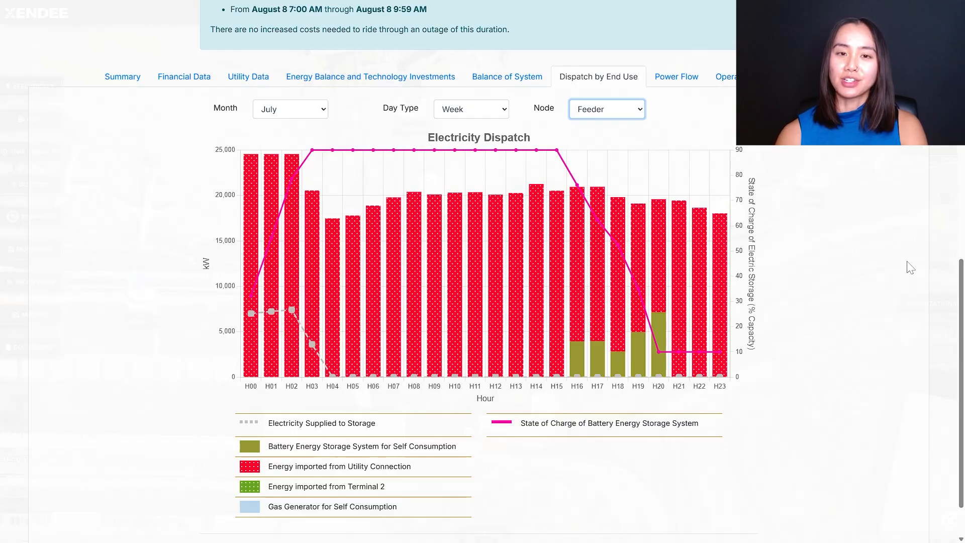
left_click(283, 109)
left_click(275, 225)
left_click(471, 109)
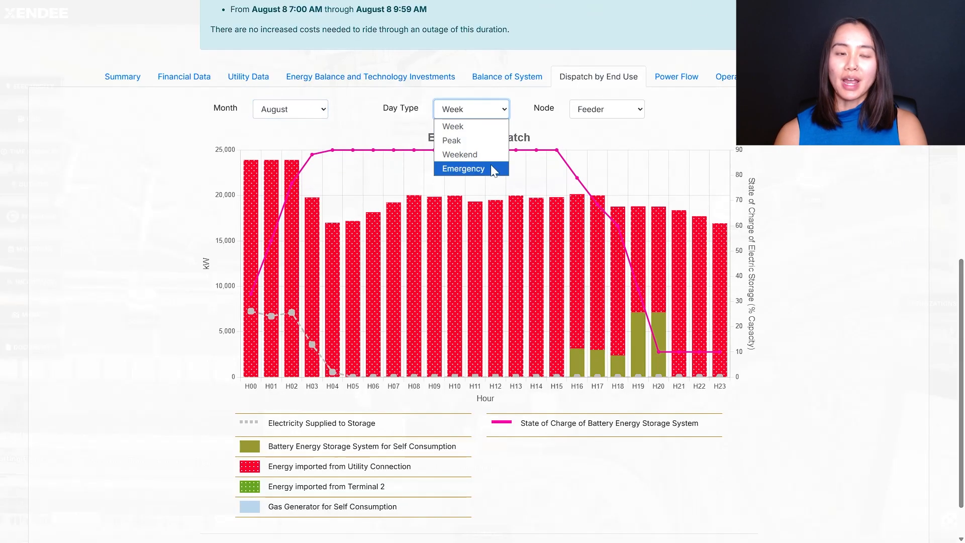
left_click(491, 164)
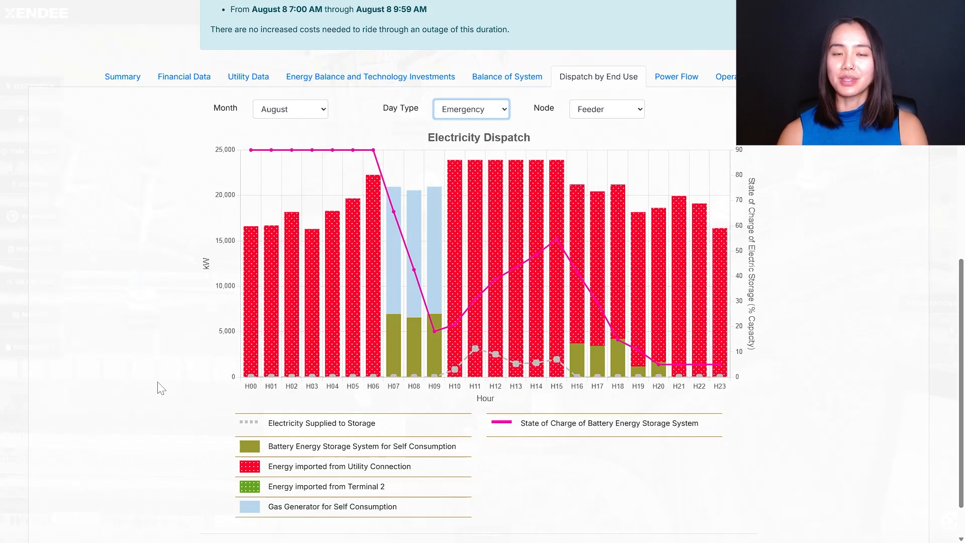
left_click(637, 116)
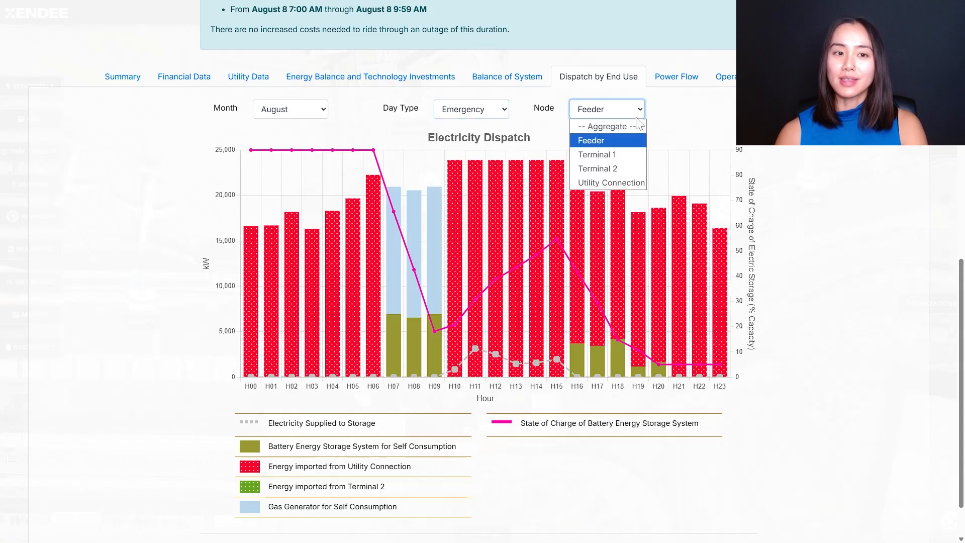
left_click(627, 168)
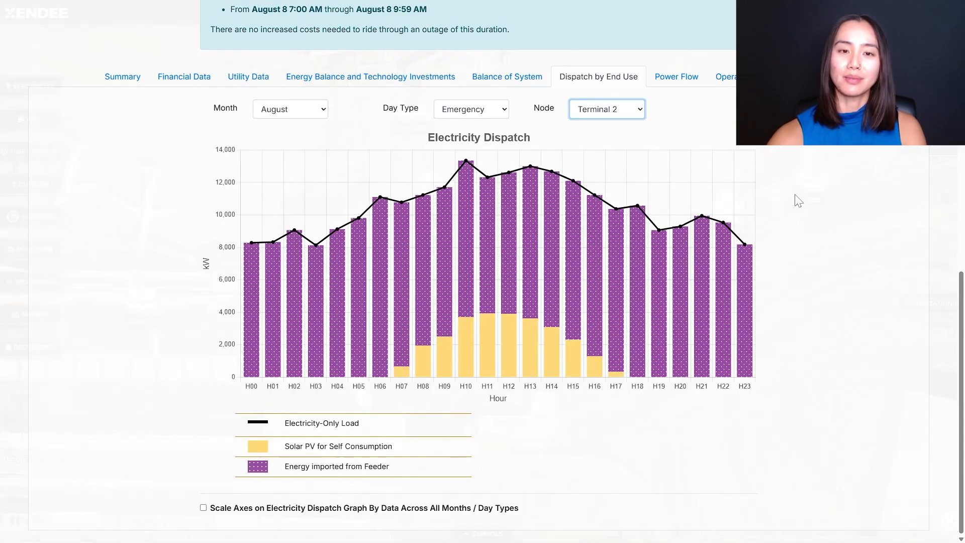
Step: Review the power flow network voltages and losses, then examine the August weekday time-series plots for the Utility Connection node
left_click(684, 80)
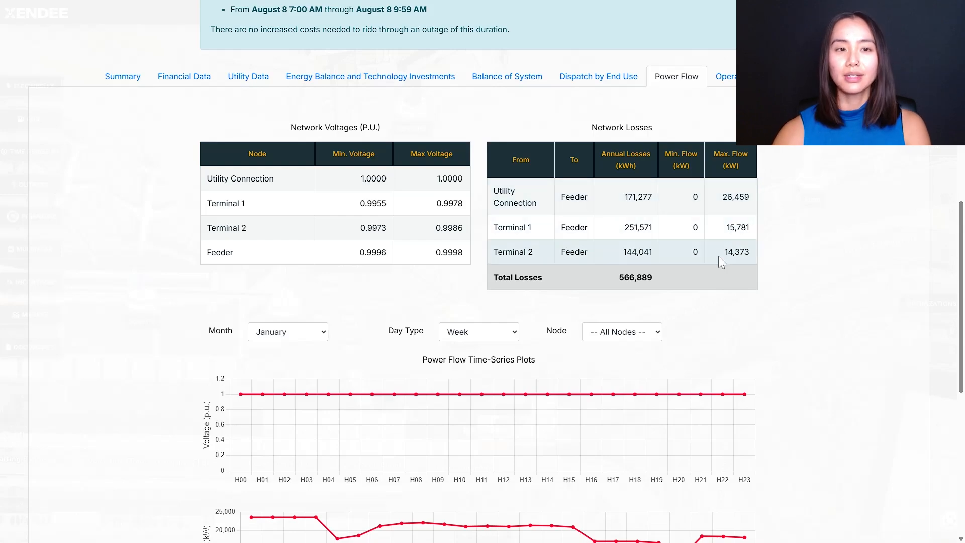
left_click_drag(962, 213, 962, 314)
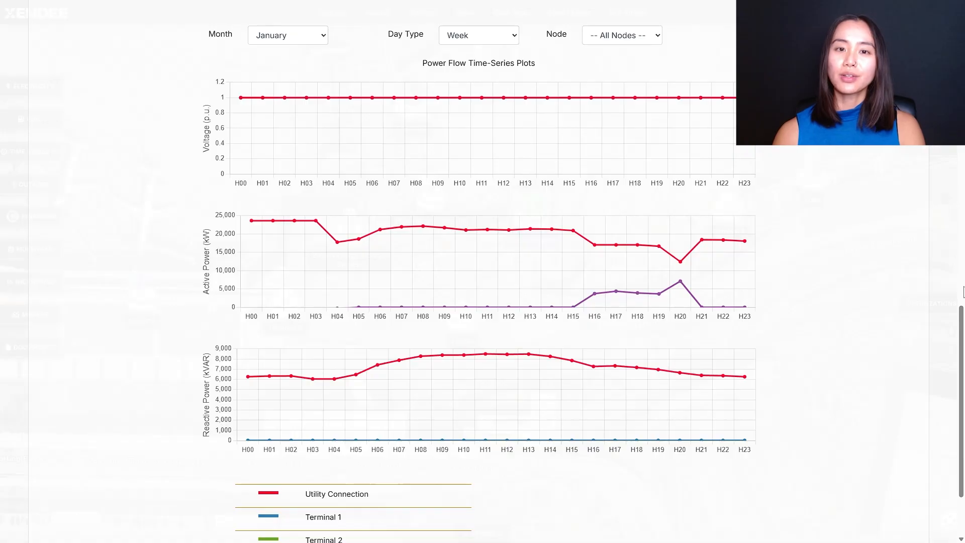
left_click(659, 41)
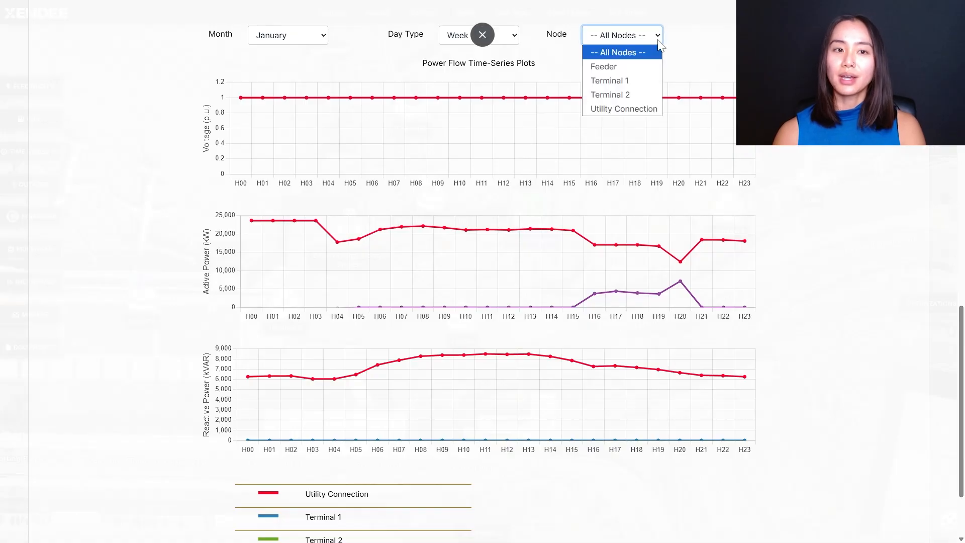
left_click(528, 35)
left_click(610, 42)
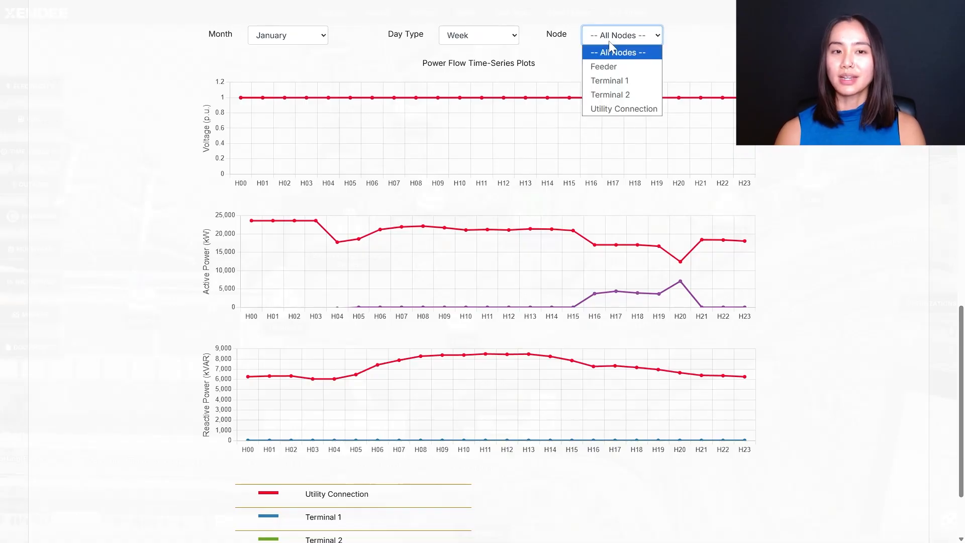
left_click(621, 106)
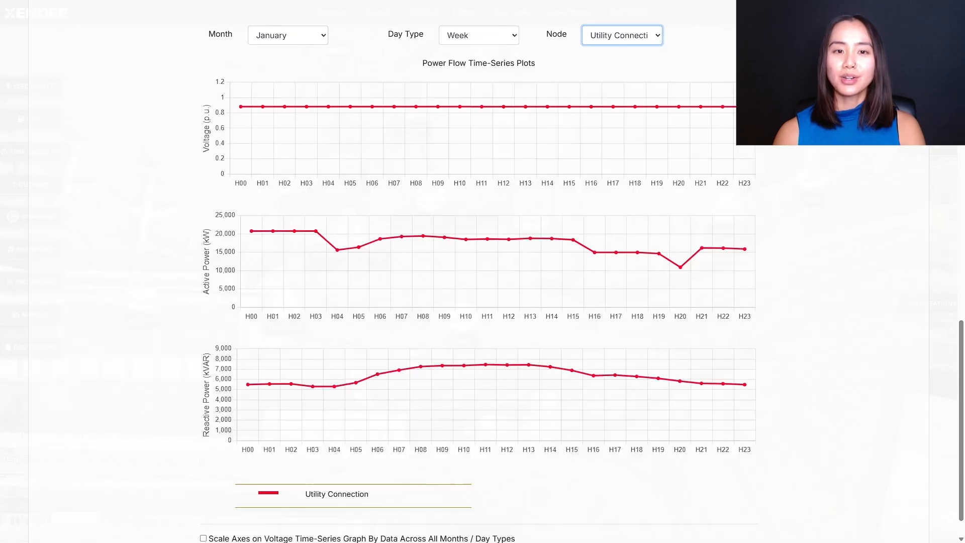
left_click(251, 42)
left_click(268, 151)
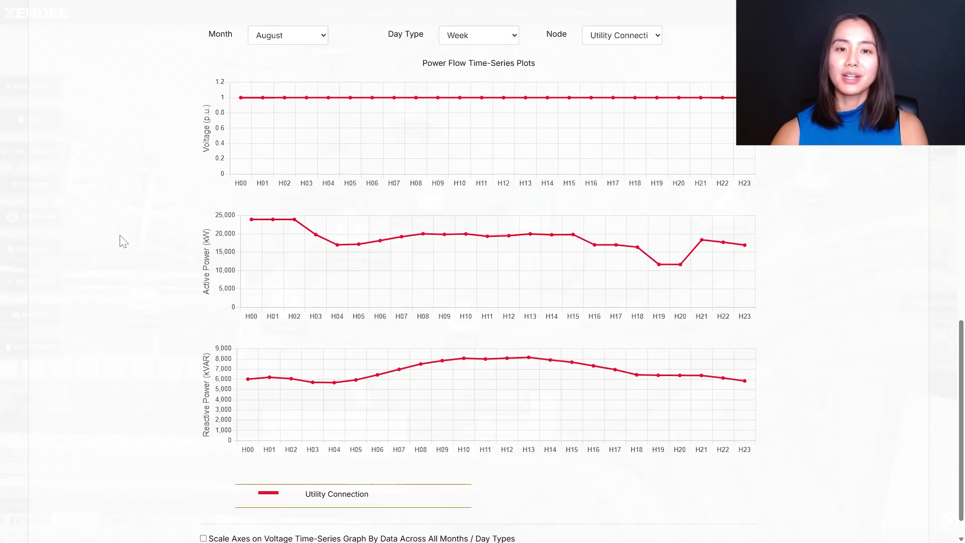
mouse_move(347, 262)
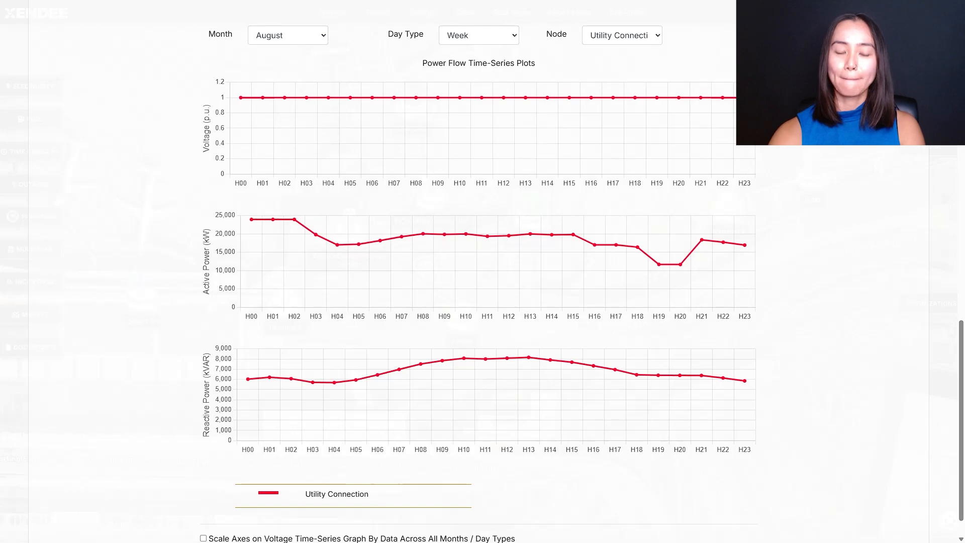
Step: Examine the August weekday power flow plots for the Terminal 2 node and for the Feeder node
left_click(624, 35)
left_click(624, 92)
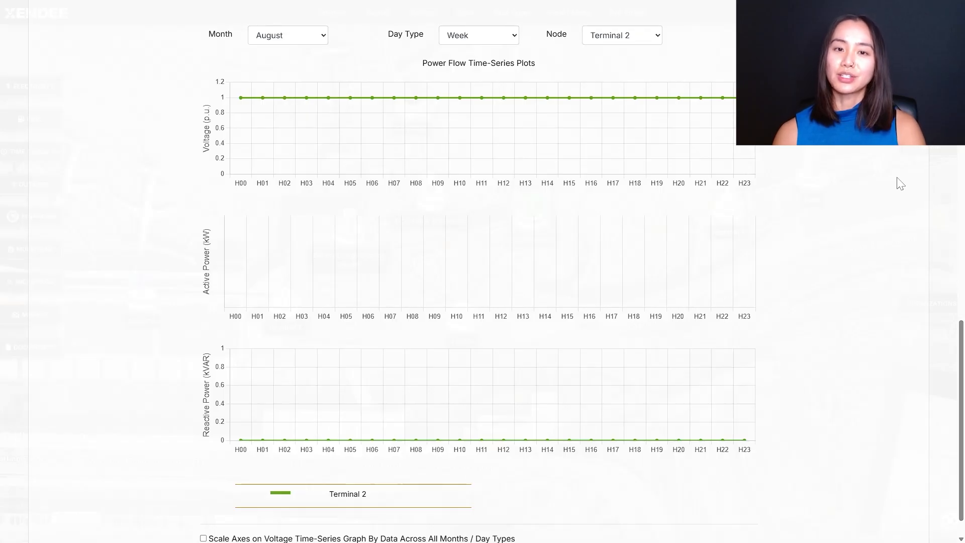
left_click(636, 40)
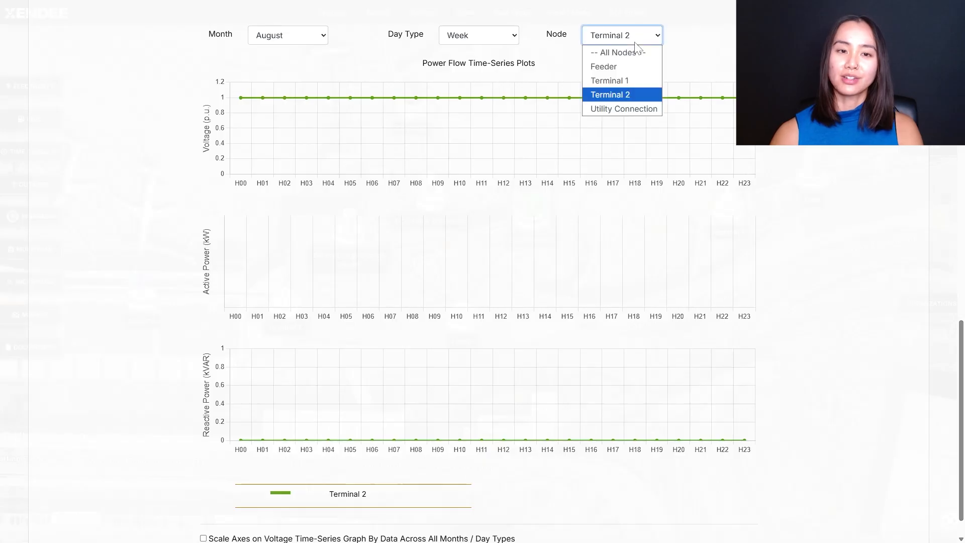
left_click(630, 66)
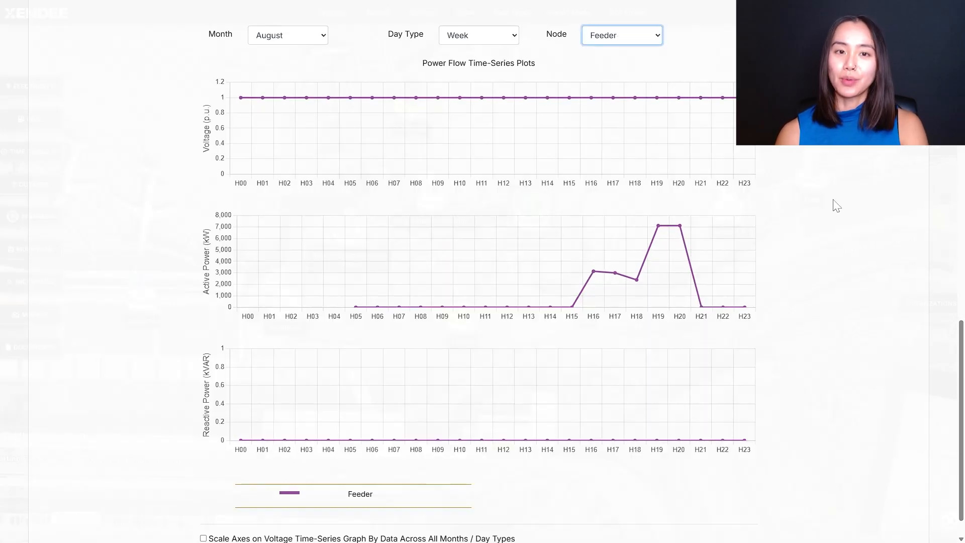
Step: Close the optimization results and return to the airport microgrid map
left_click(838, 191)
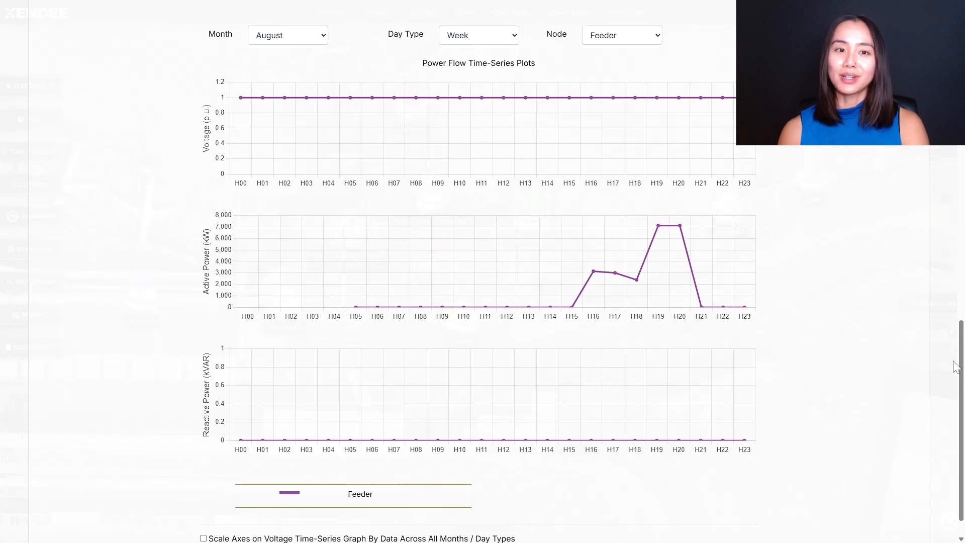
left_click_drag(961, 372, 937, 168)
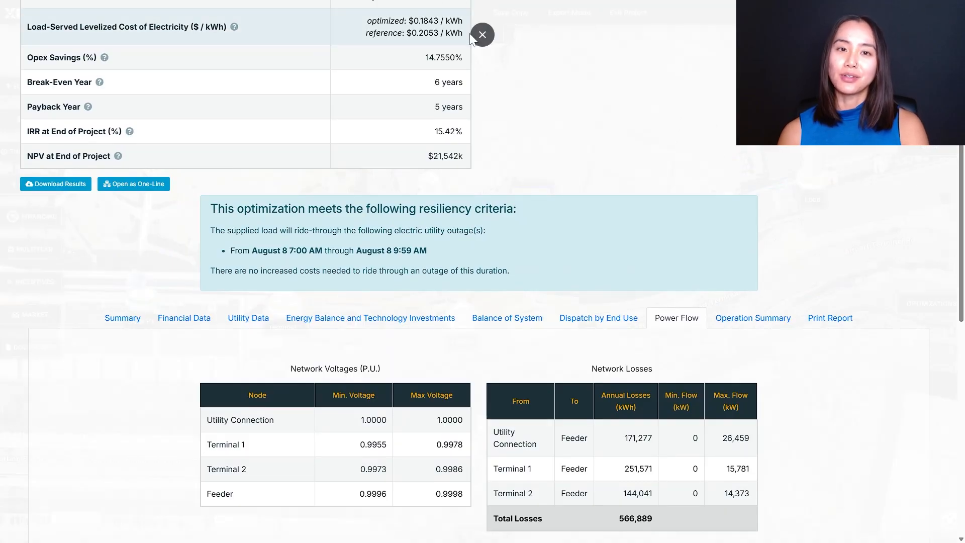
left_click(482, 34)
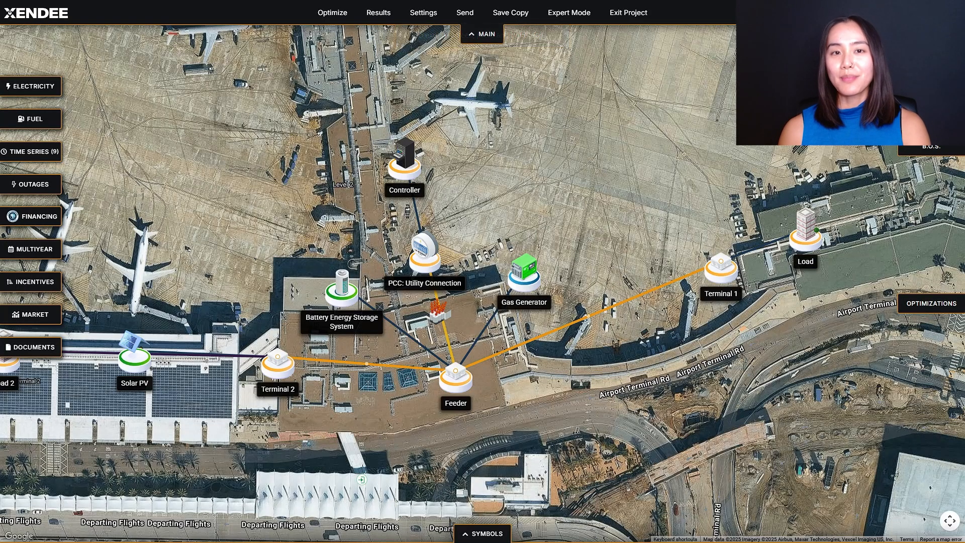